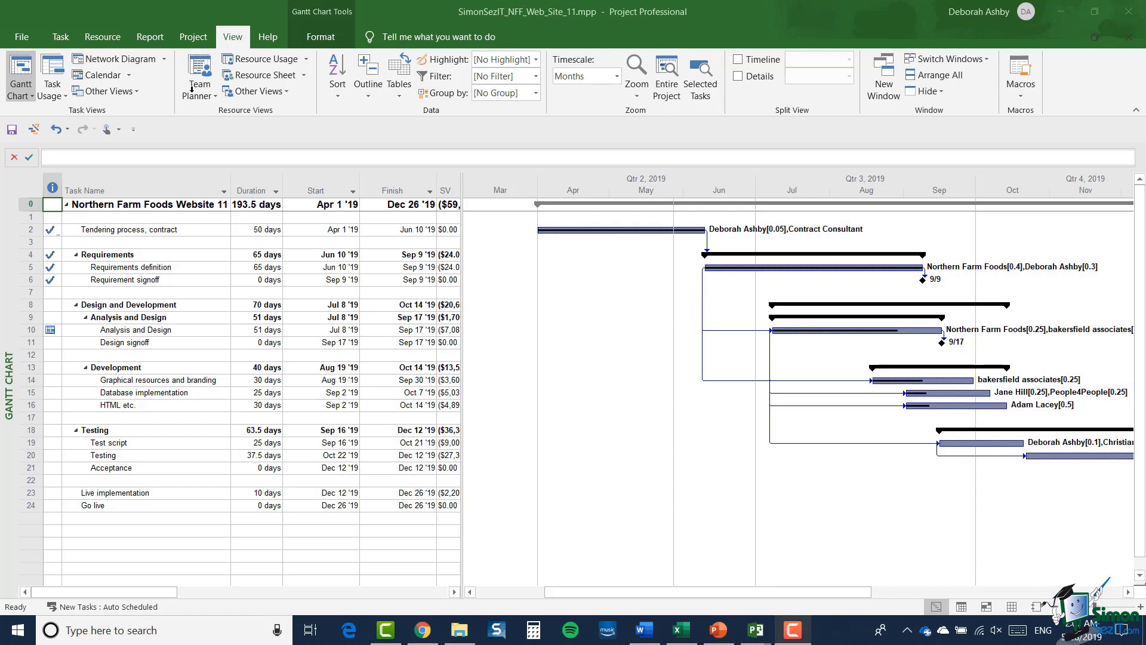
From the Report tab, list the Dashboards reports: Burndown, Cost Overview, Project Overview, and others
left_click(149, 41)
left_click(150, 39)
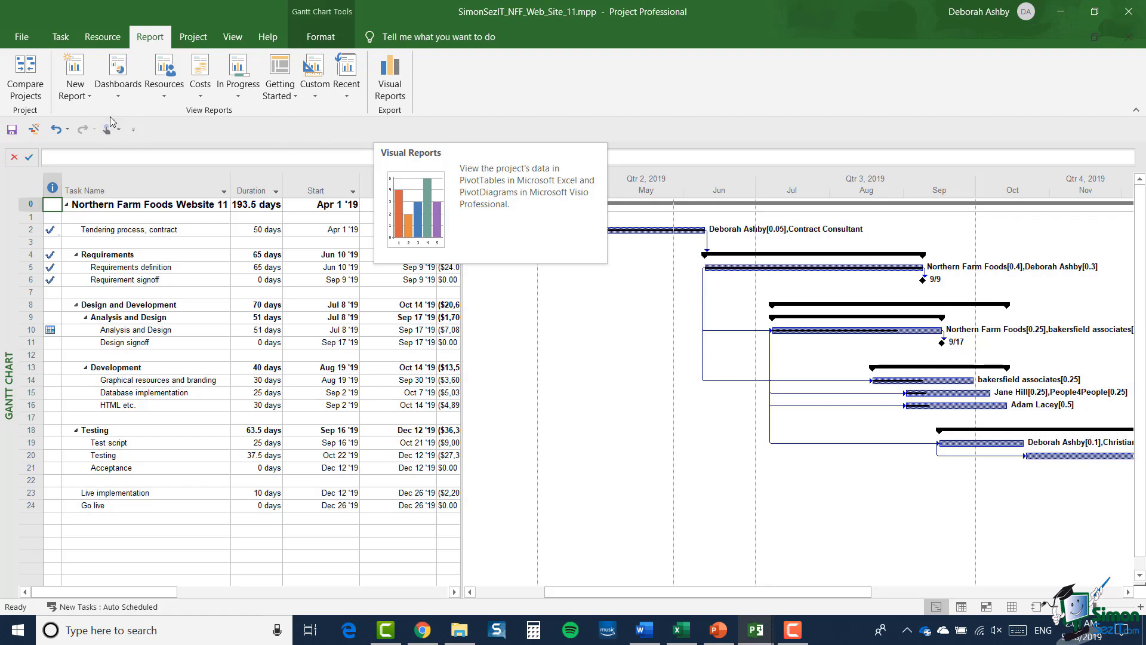
left_click(136, 96)
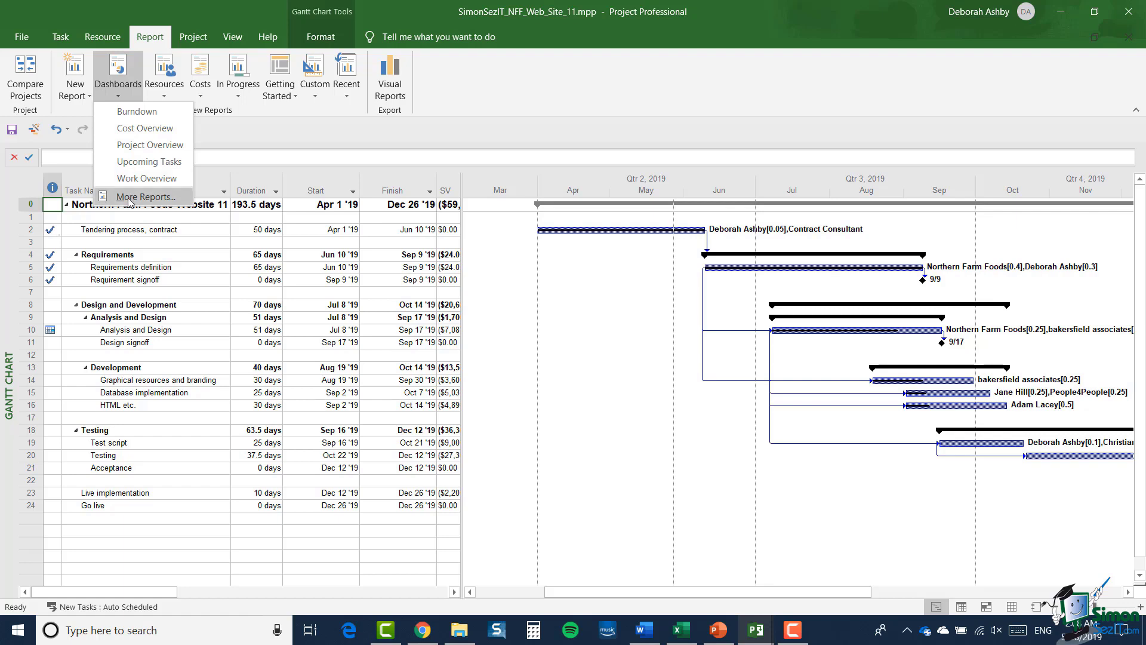
left_click(129, 197)
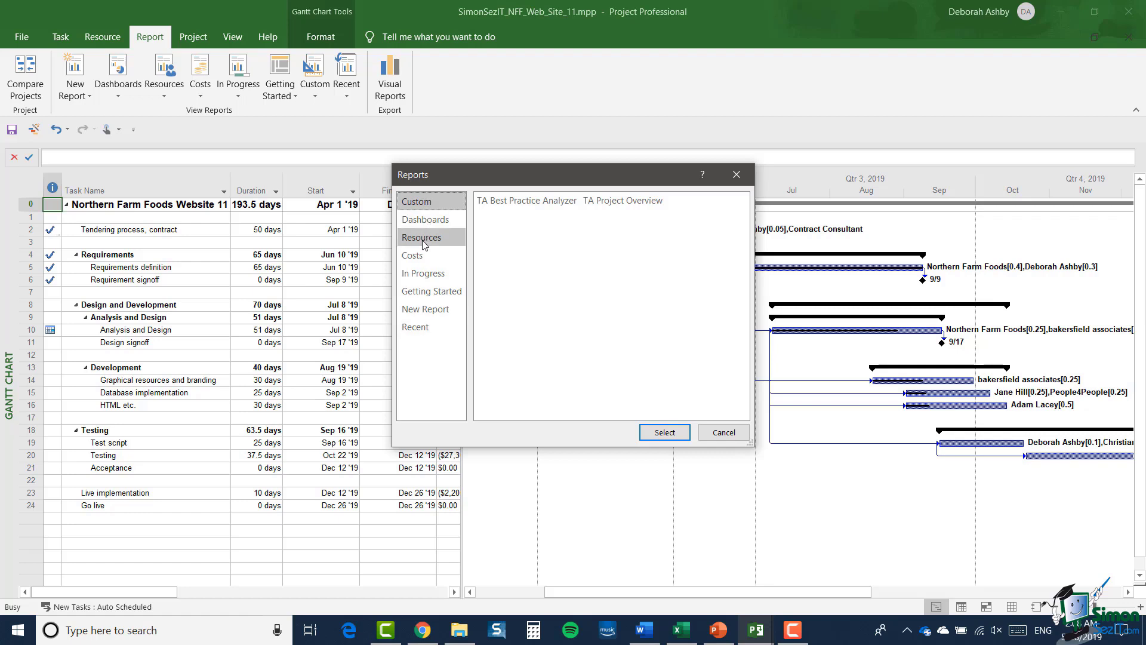
left_click(422, 276)
left_click(417, 296)
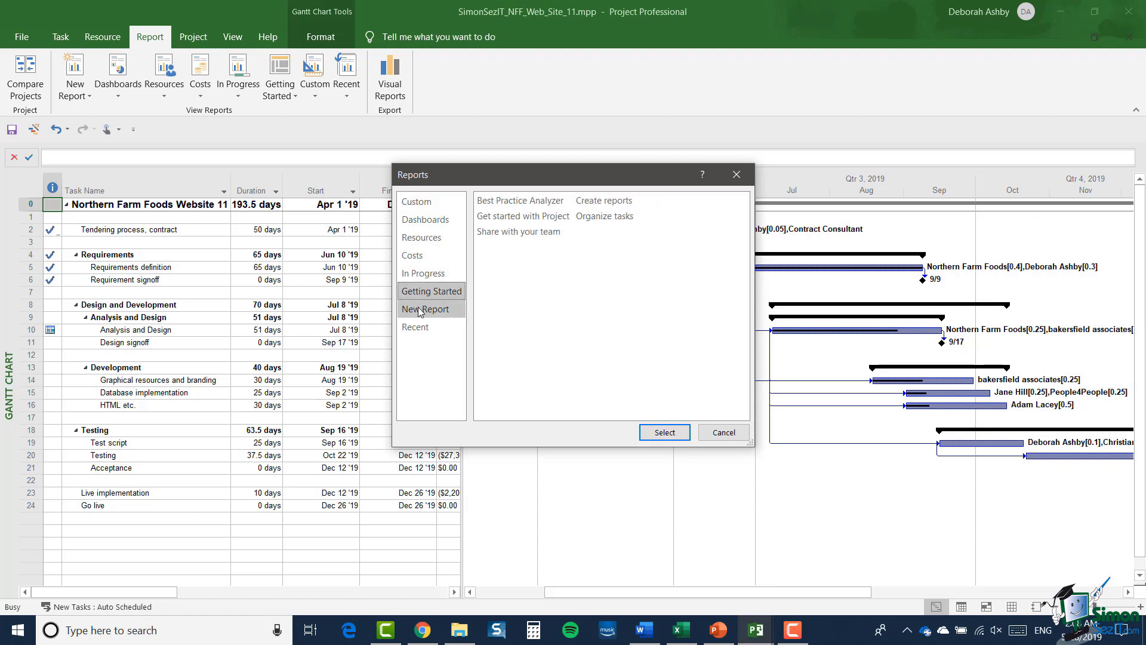
left_click(420, 312)
left_click(415, 326)
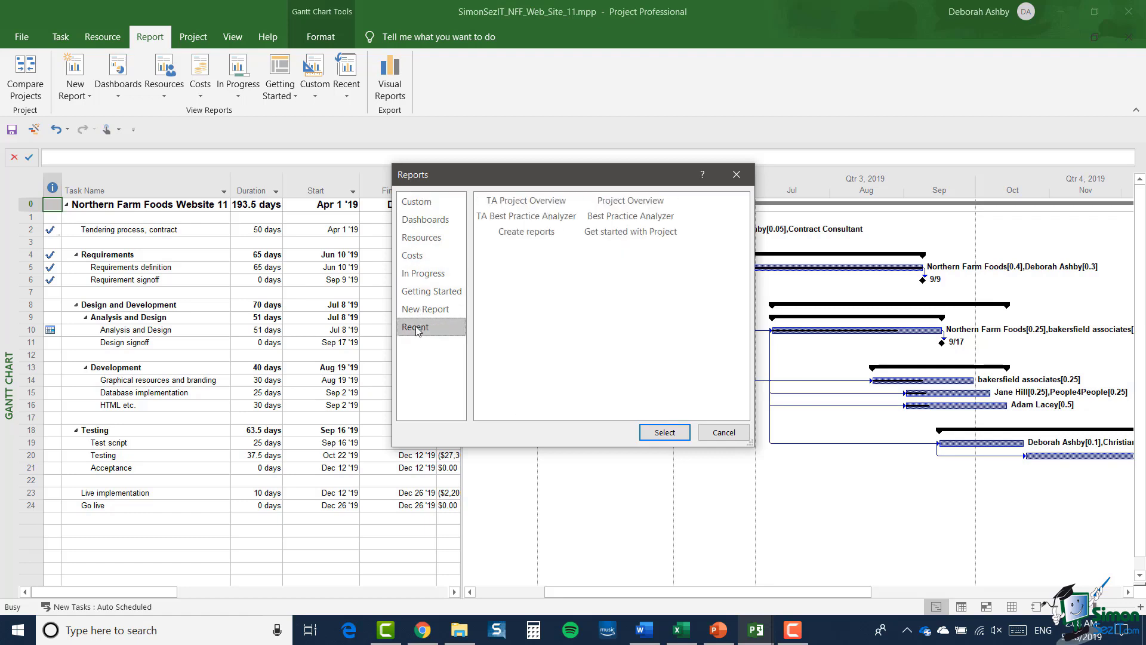
left_click(424, 218)
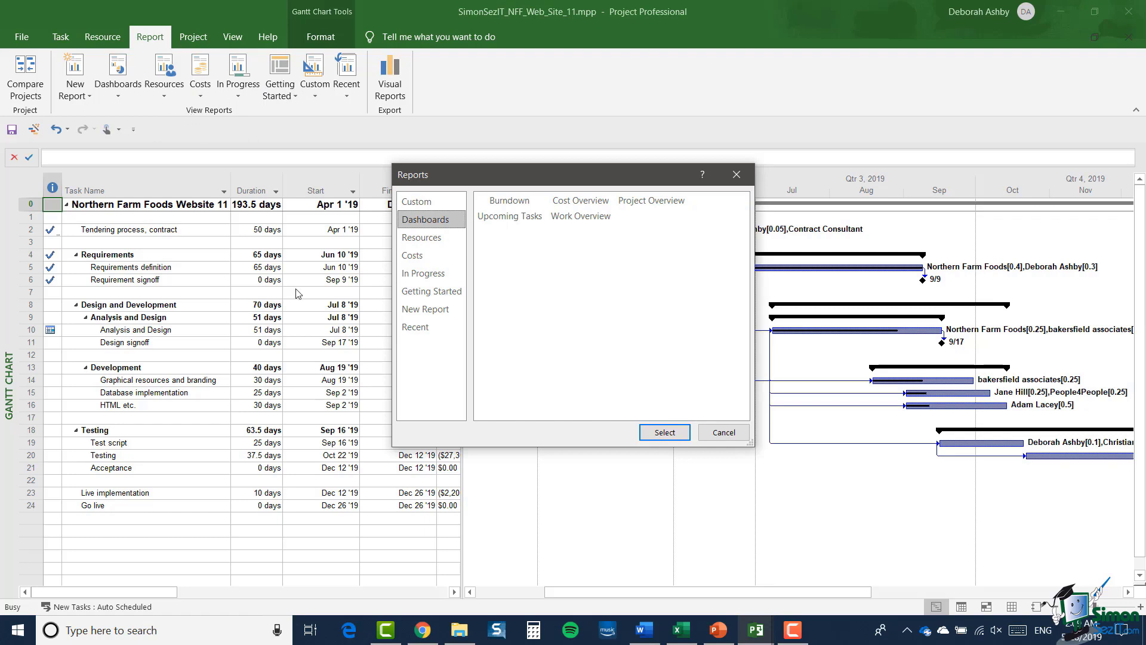
left_click(727, 436)
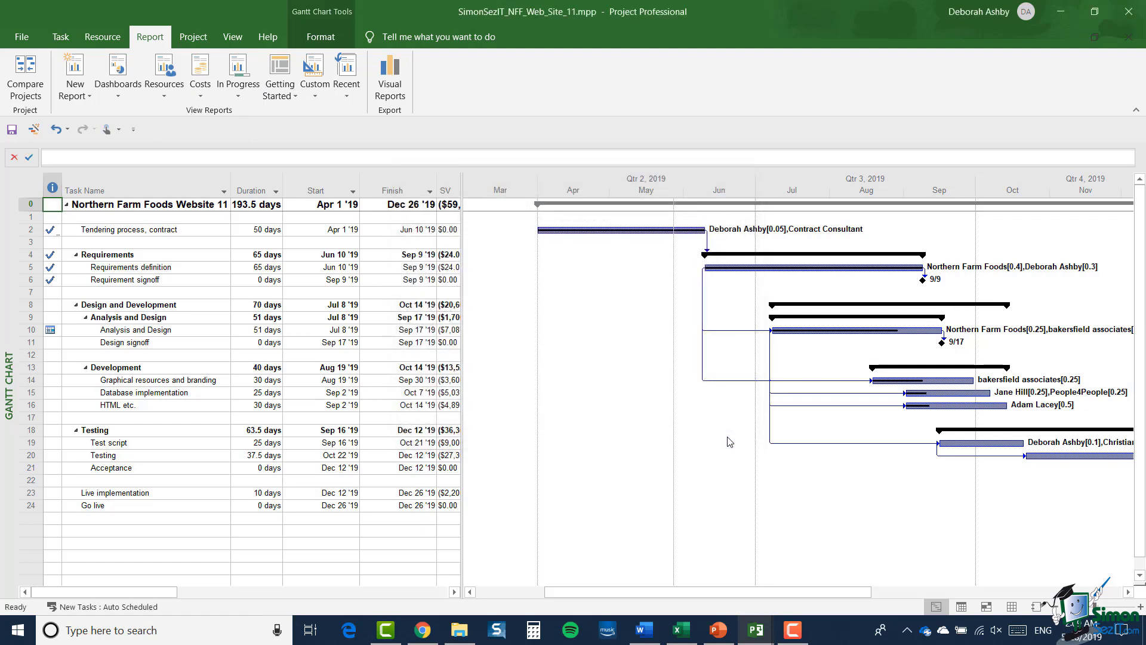
left_click(168, 97)
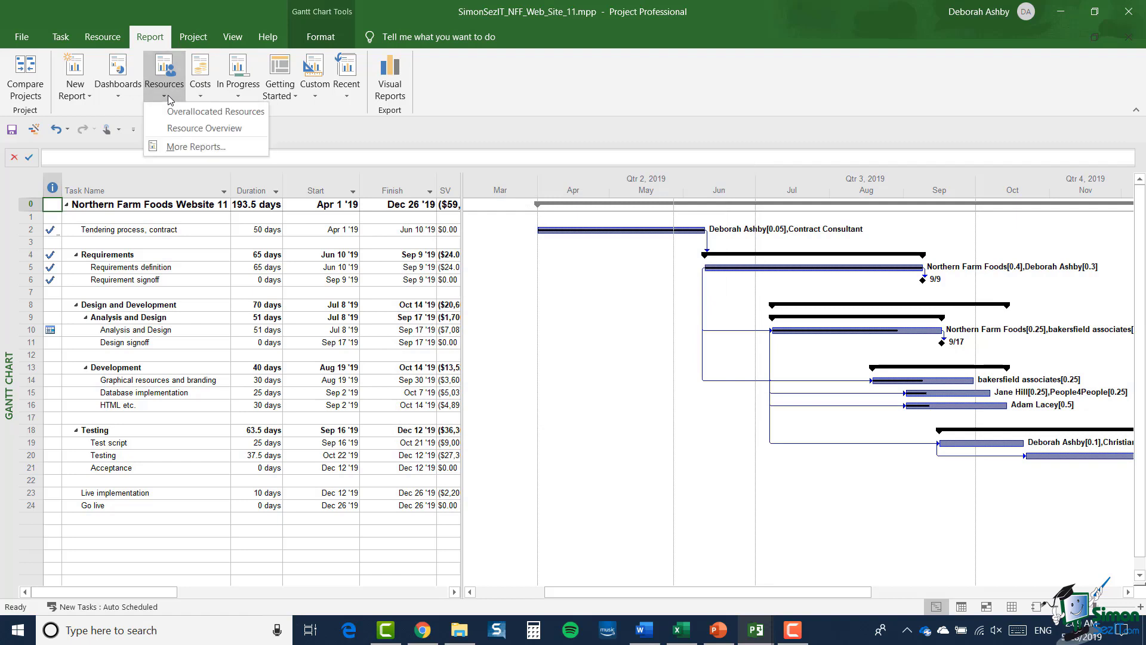
left_click(173, 146)
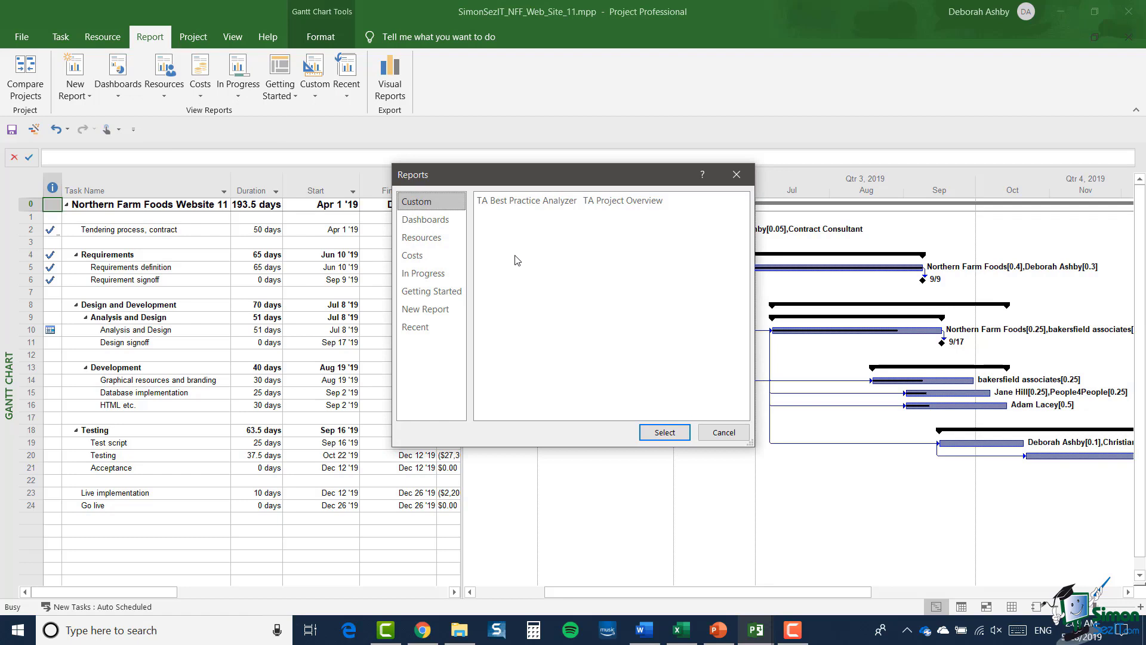
key("Escape")
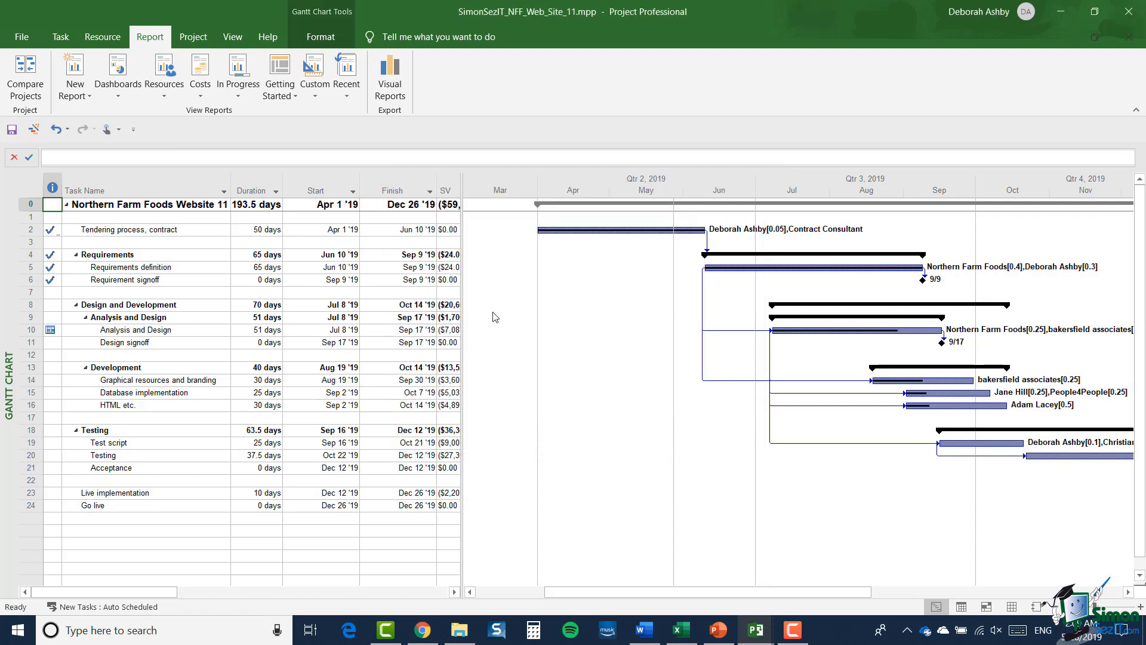
Browse the New Report, Recent and Custom lists, then show the Getting Started reports
left_click(87, 98)
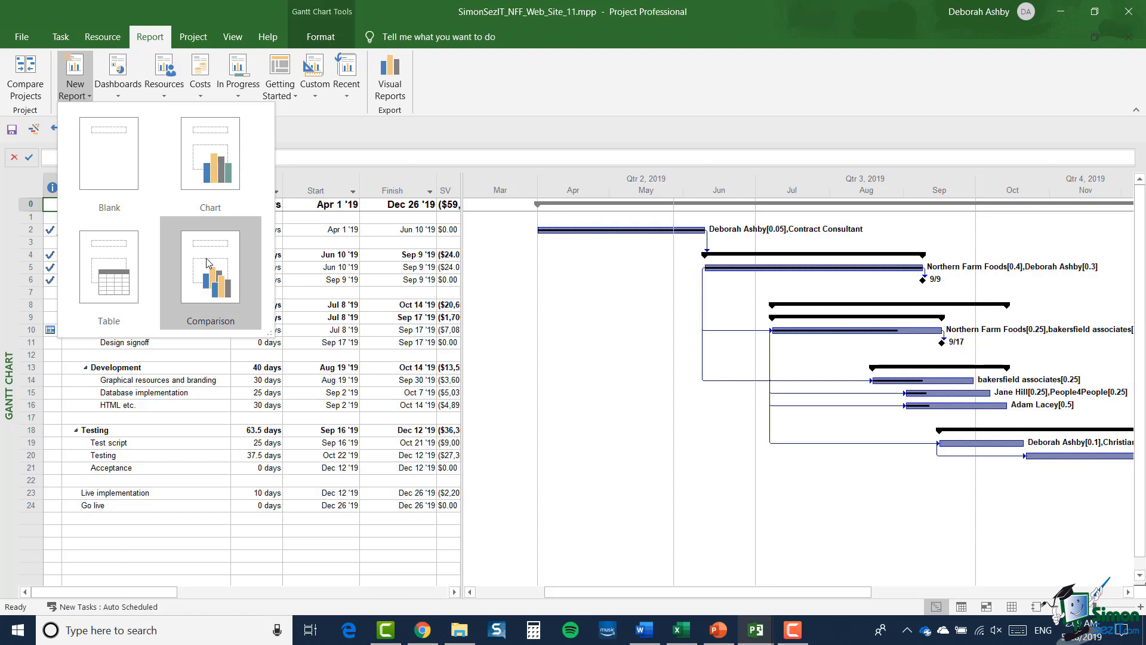
left_click(348, 96)
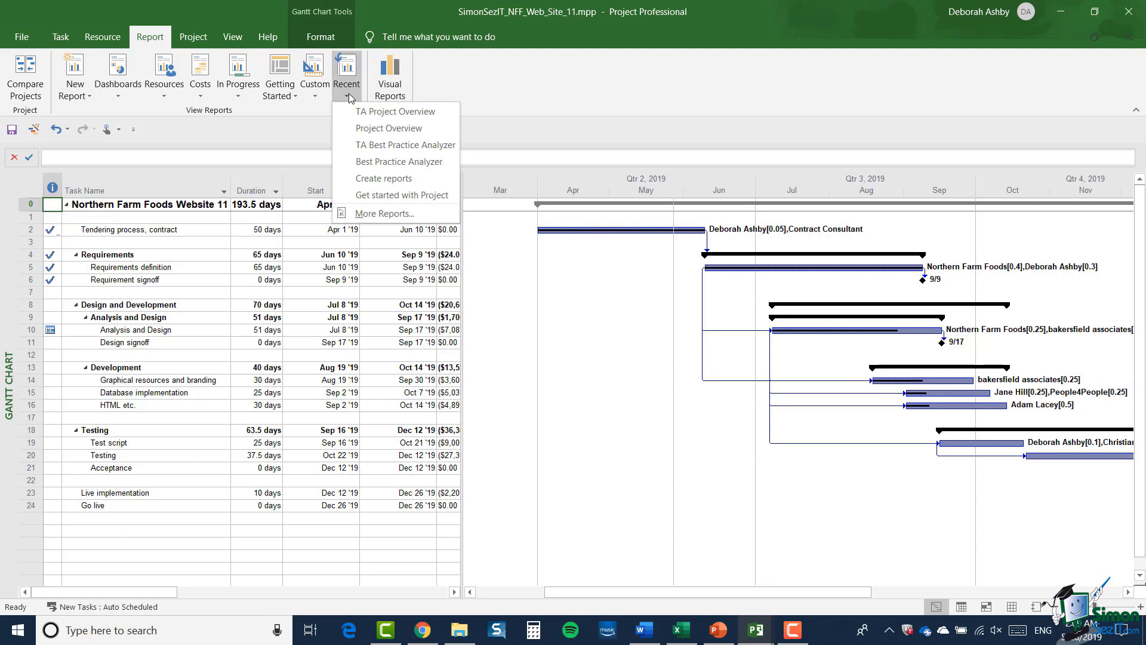
left_click(315, 96)
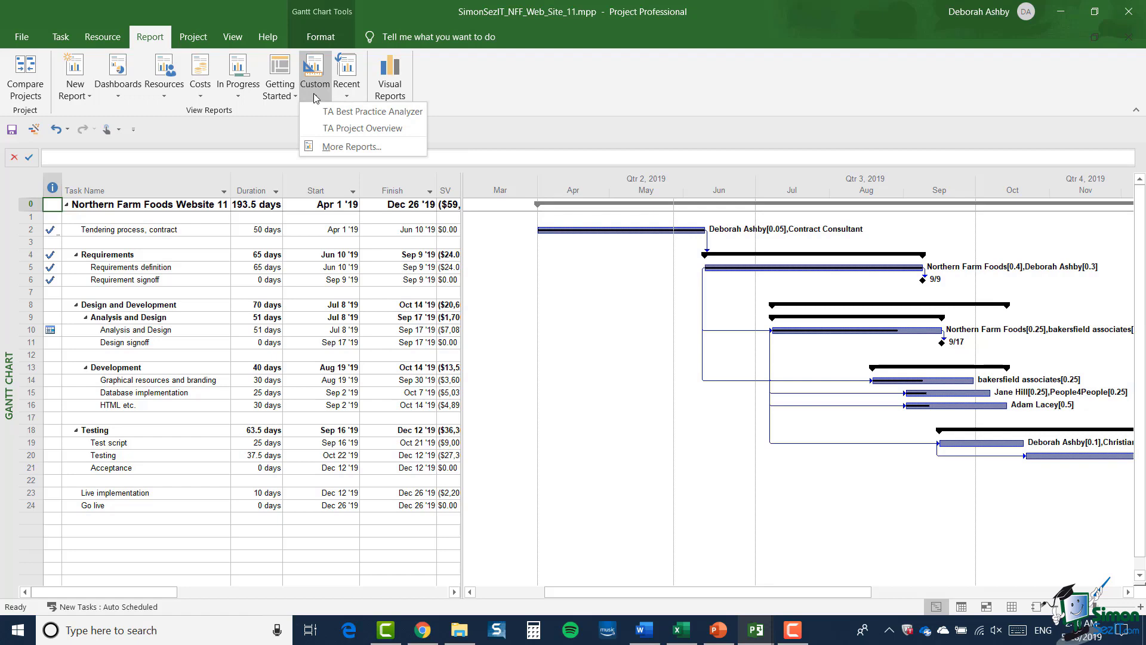
left_click(290, 93)
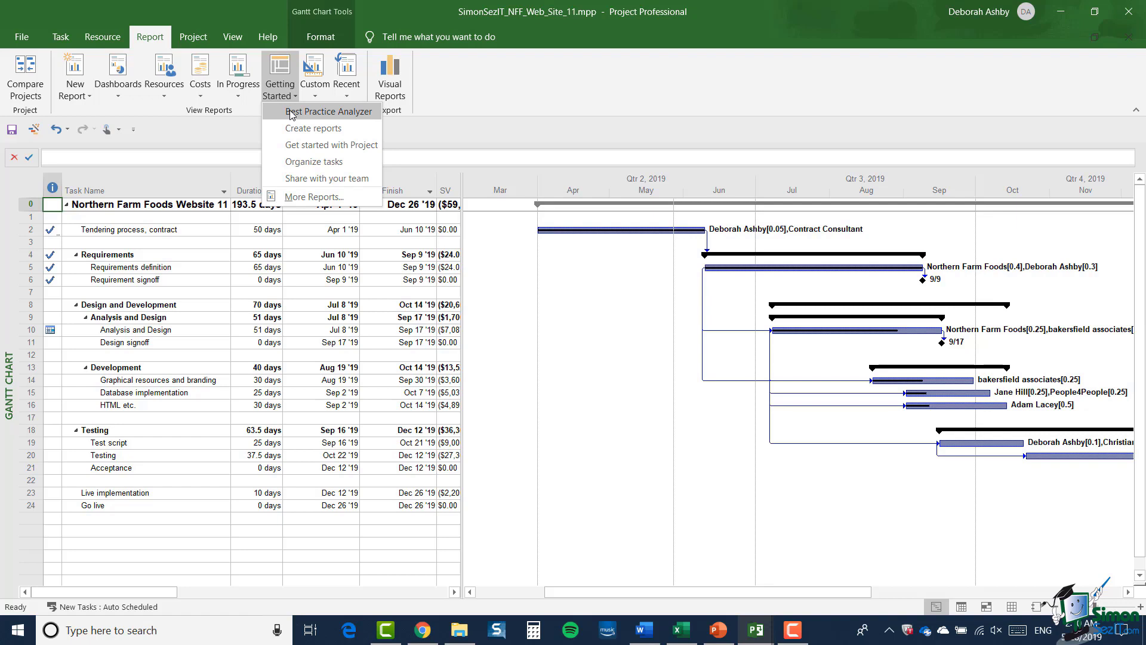
Open Best Practice Analyzer from the Getting Started reports
left_click(291, 113)
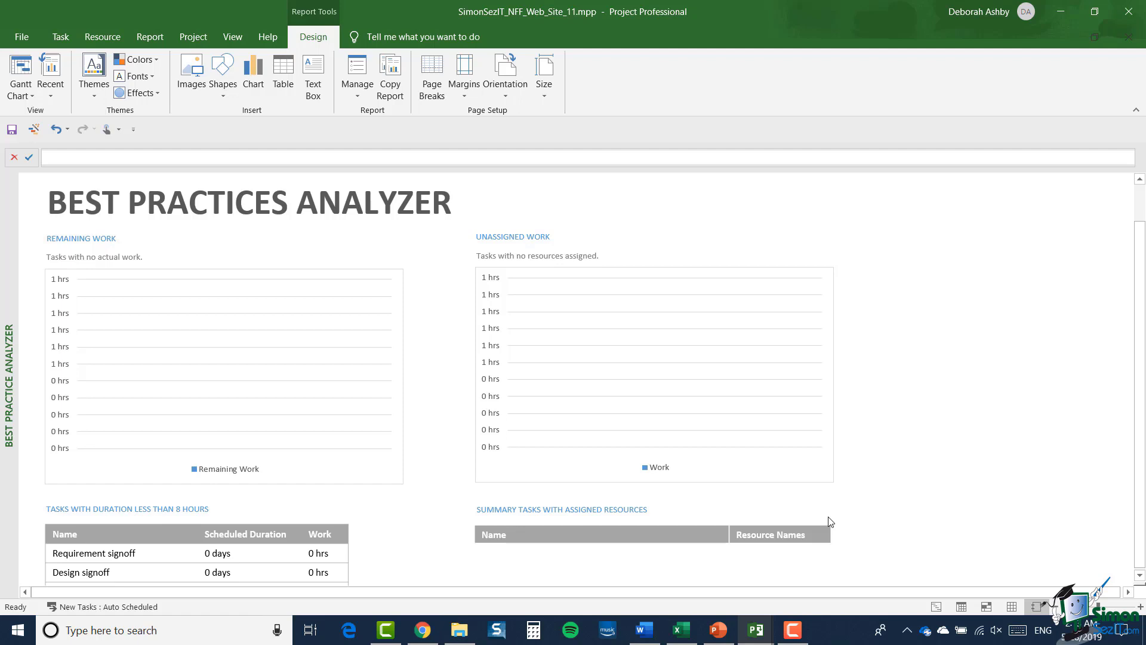
Apply a new theme from the Themes gallery, leaving the colour scheme unchanged
left_click(98, 98)
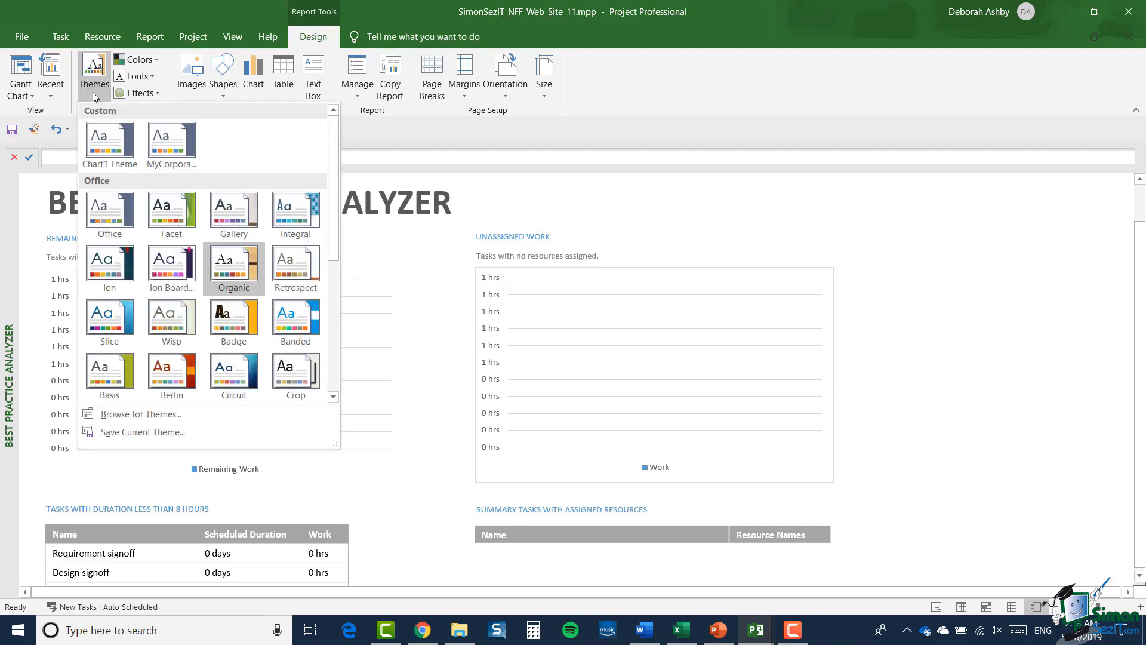
left_click(111, 275)
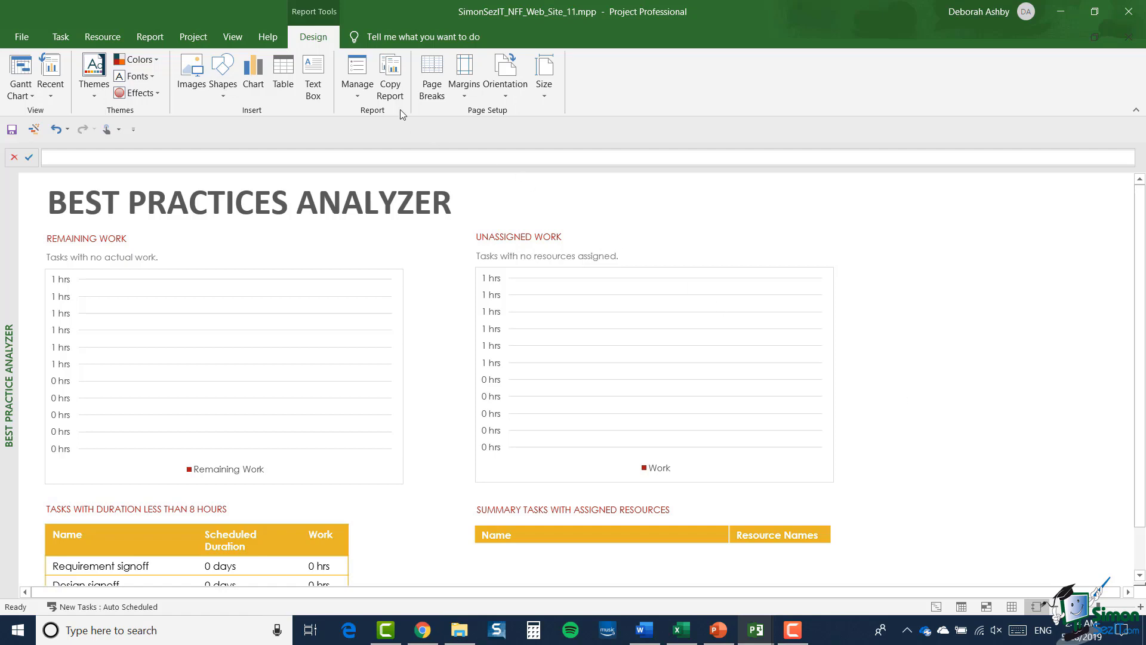
left_click(141, 63)
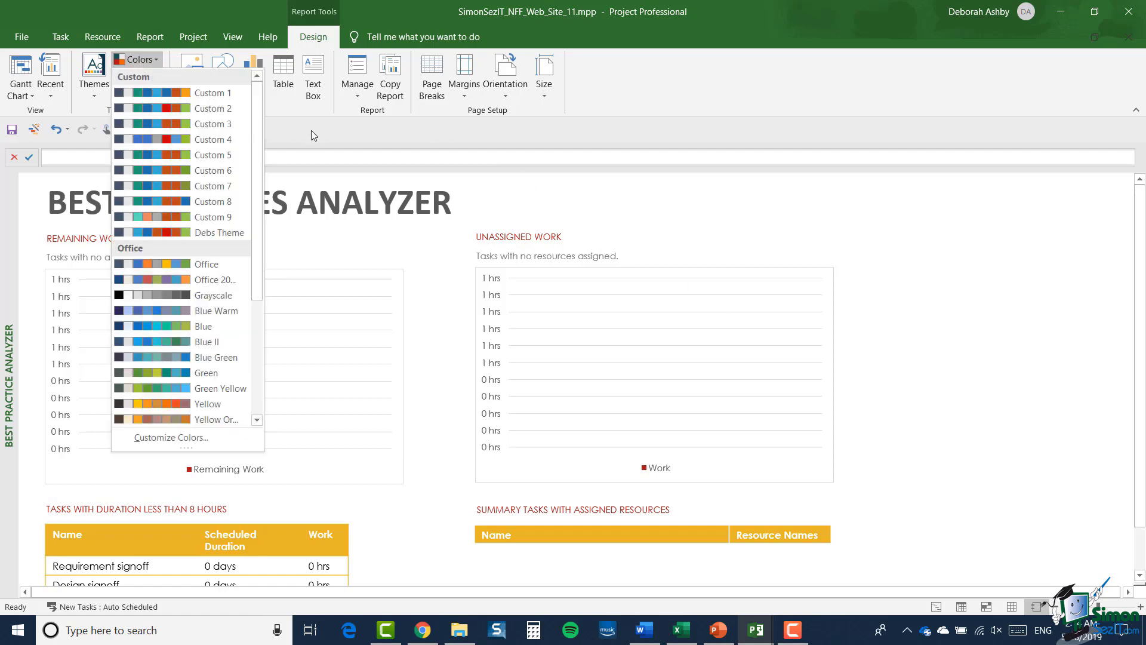
left_click(142, 61)
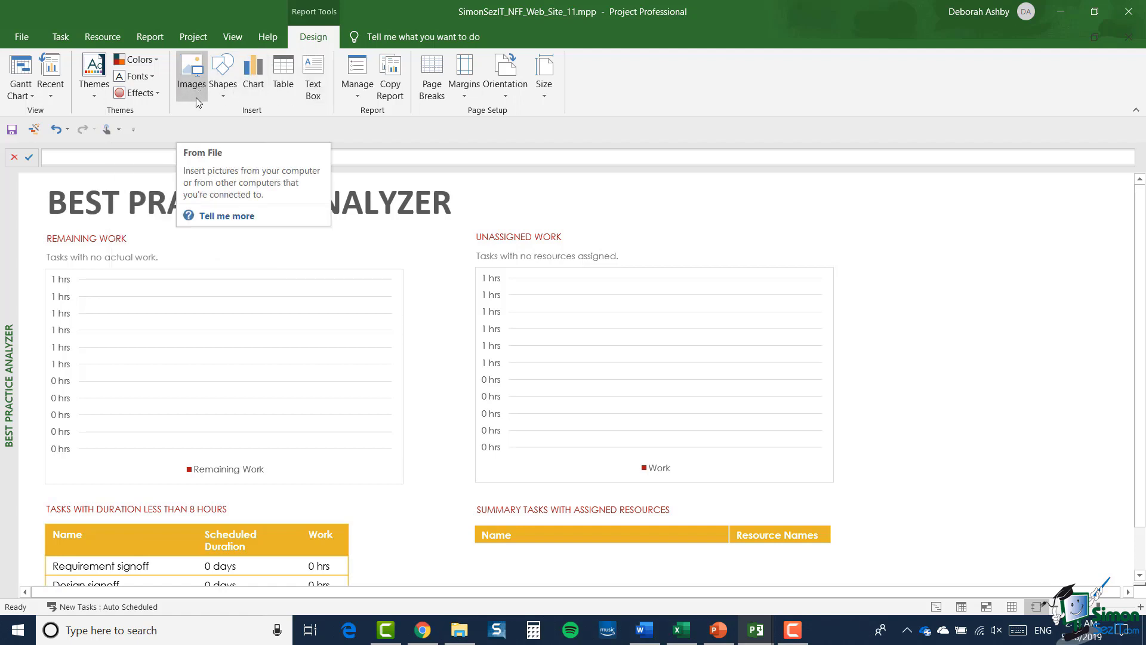
Look through the Shapes and Manage options without changes, then copy the report
left_click(225, 96)
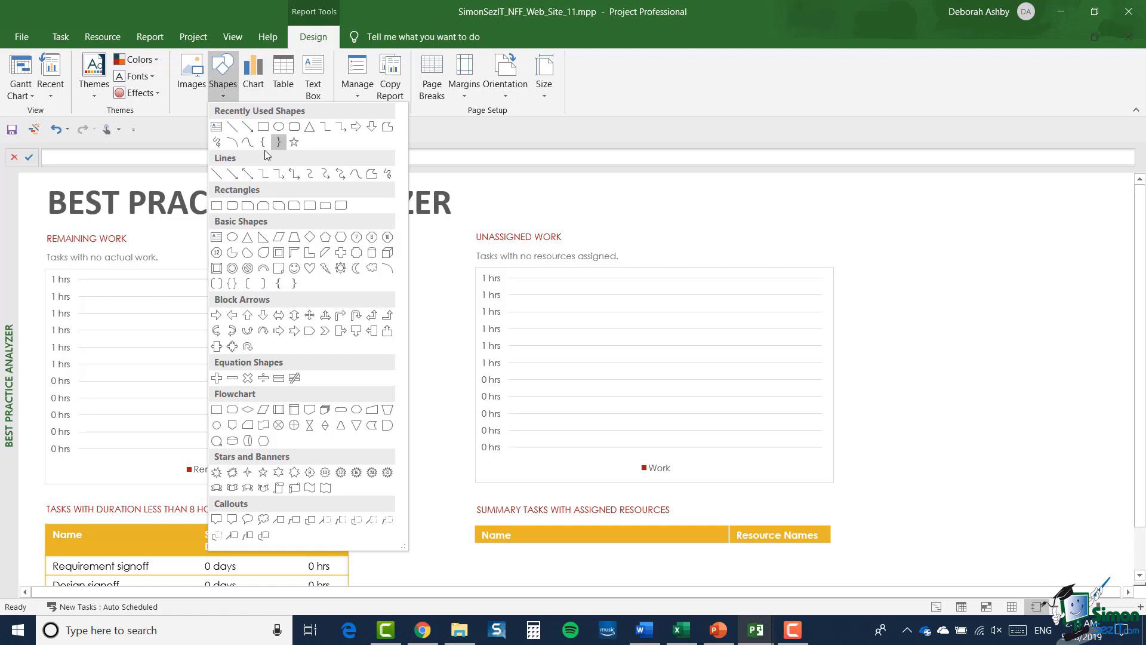
left_click(470, 144)
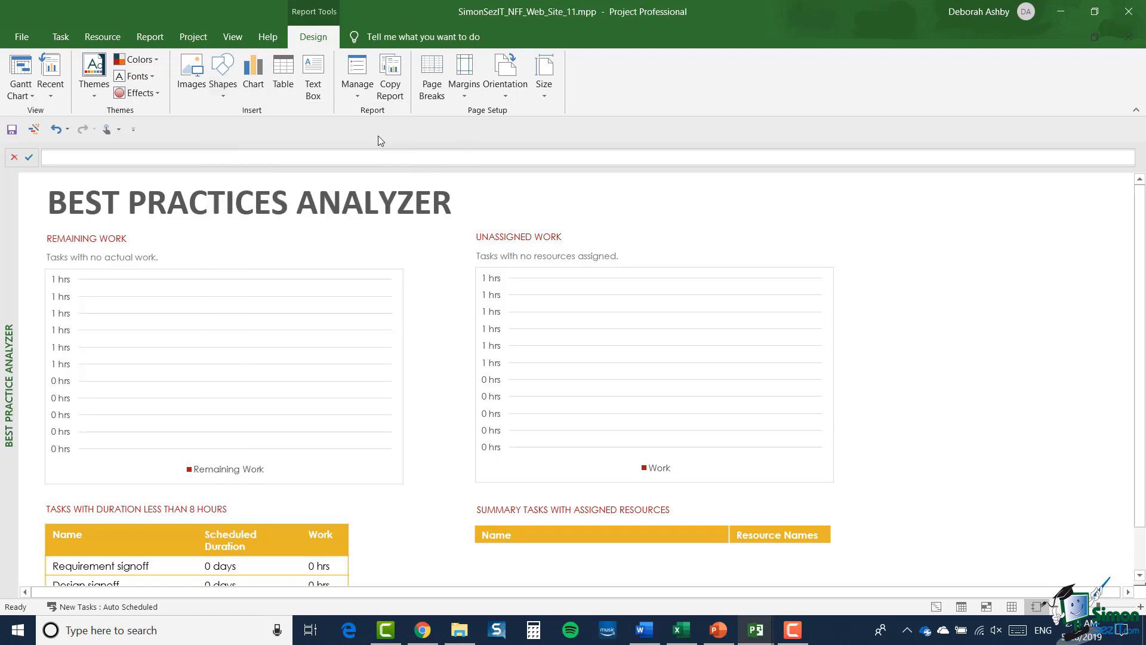
left_click(361, 95)
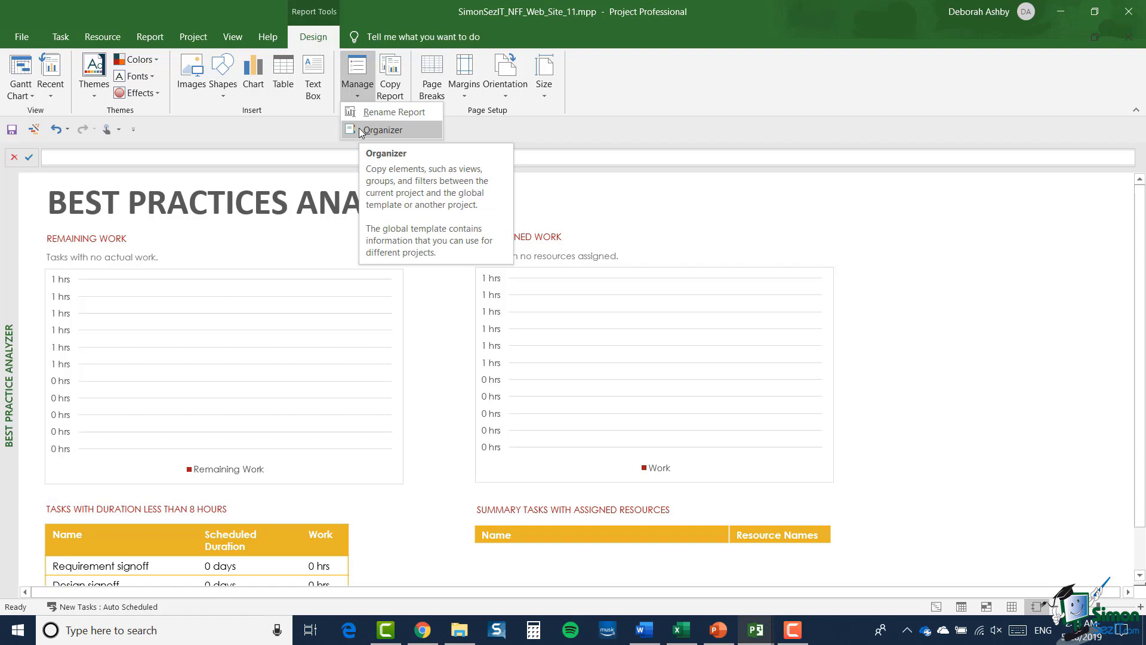
left_click(357, 78)
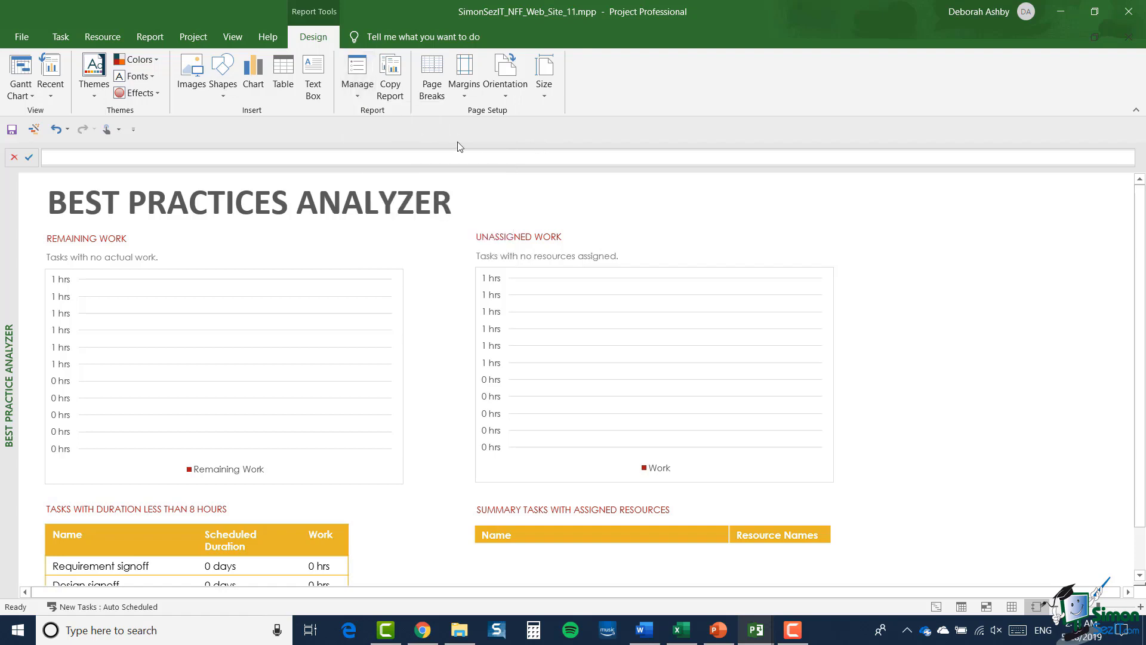
left_click(389, 87)
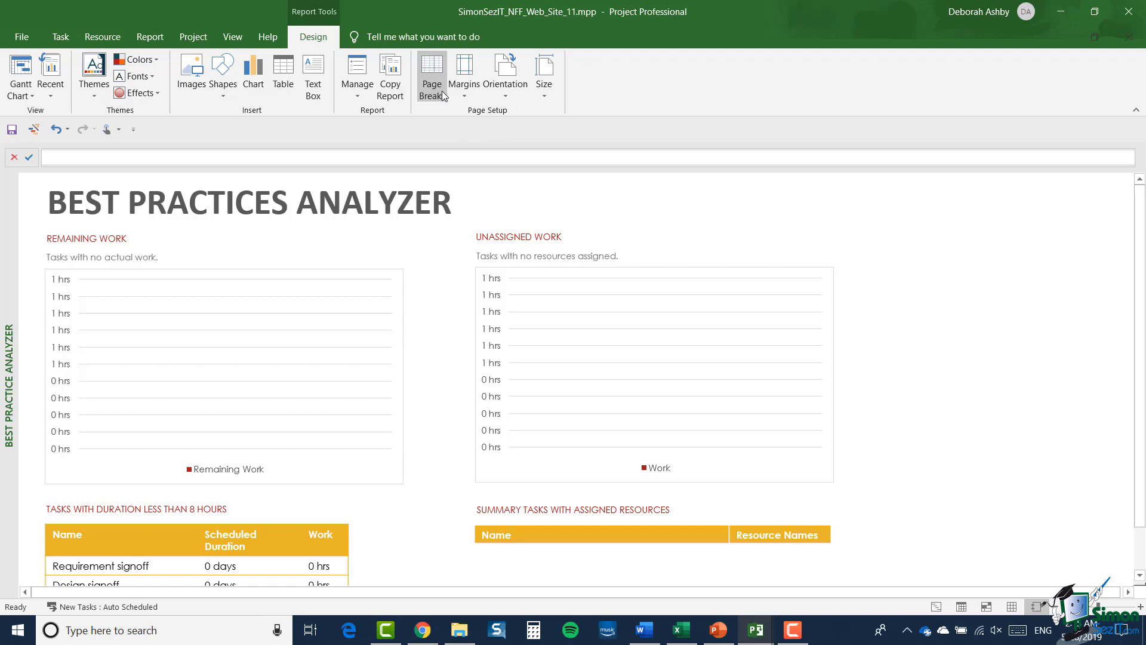
Review Size, Orientation and Margins without changing them, then show page break lines
left_click(543, 90)
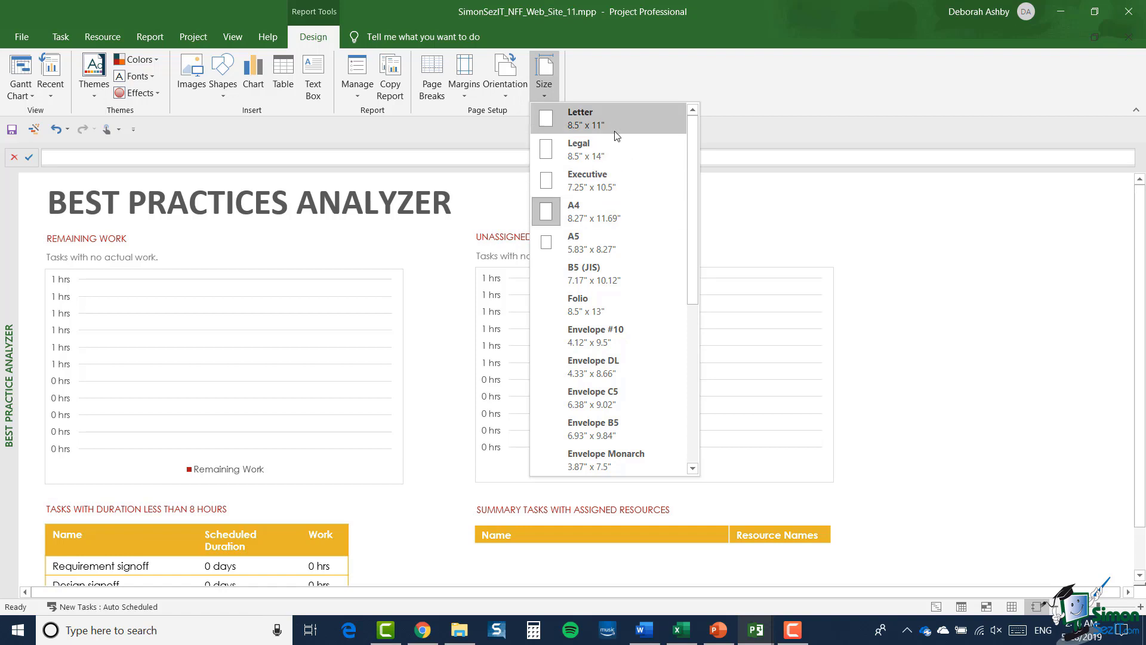
left_click(749, 119)
left_click(510, 97)
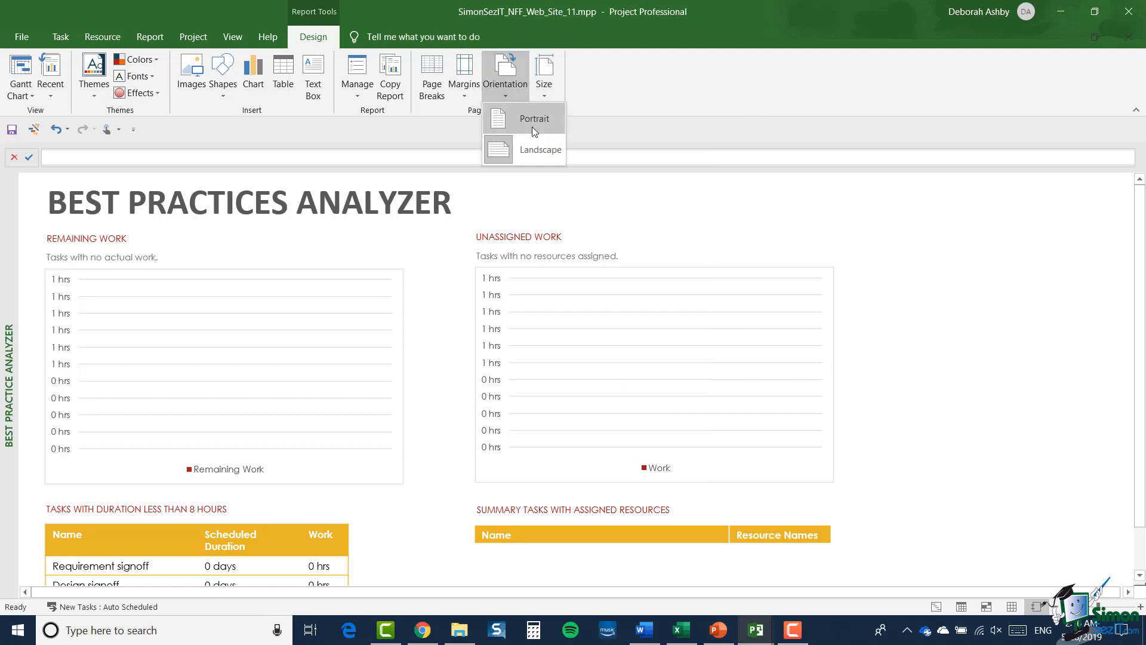
left_click(614, 137)
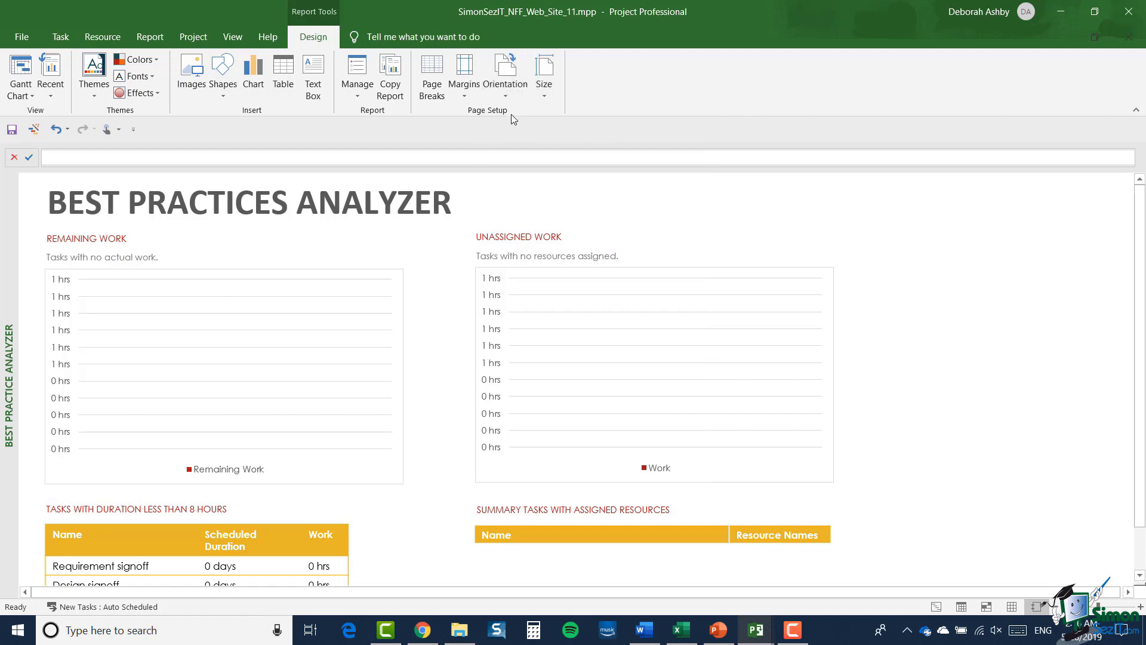
left_click(465, 95)
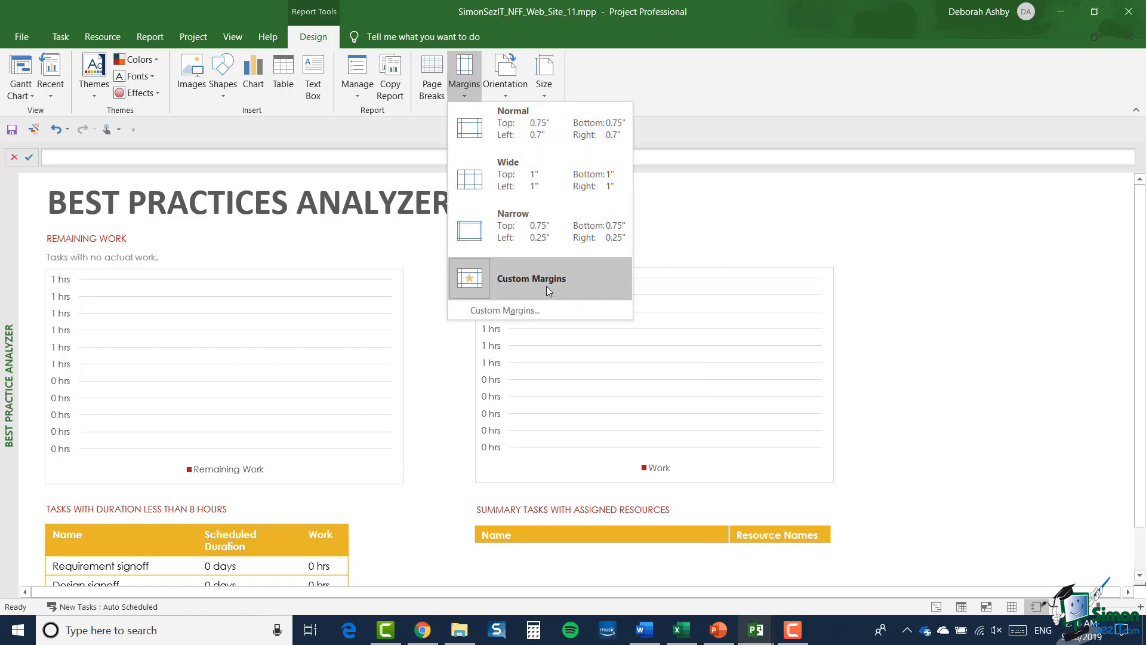
key("Escape")
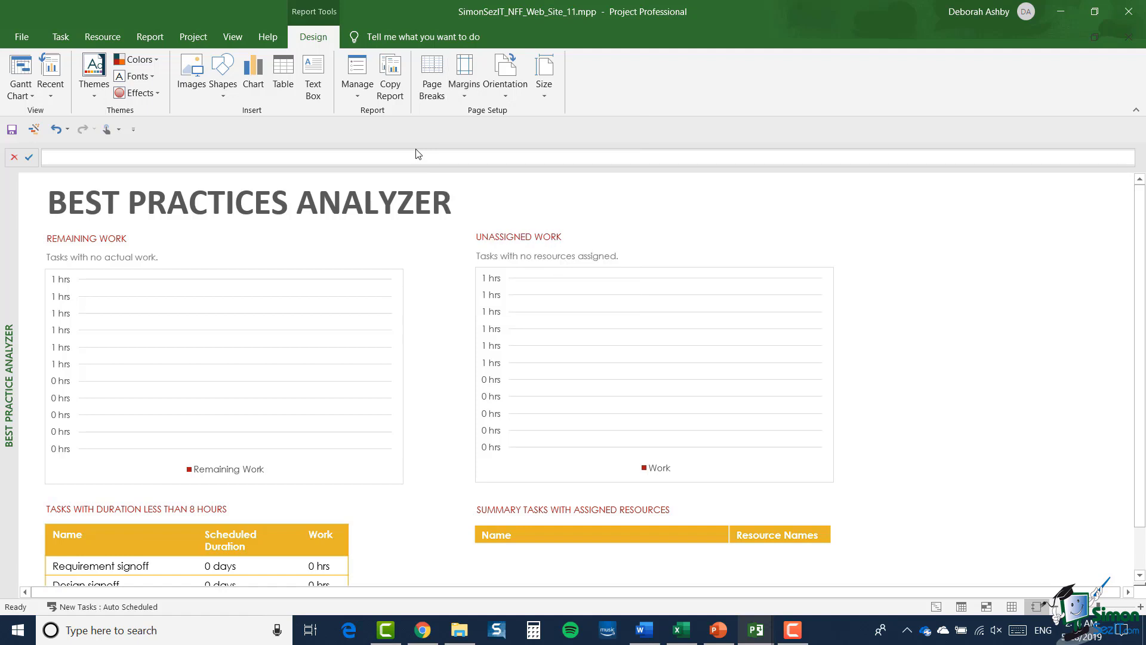
left_click(432, 84)
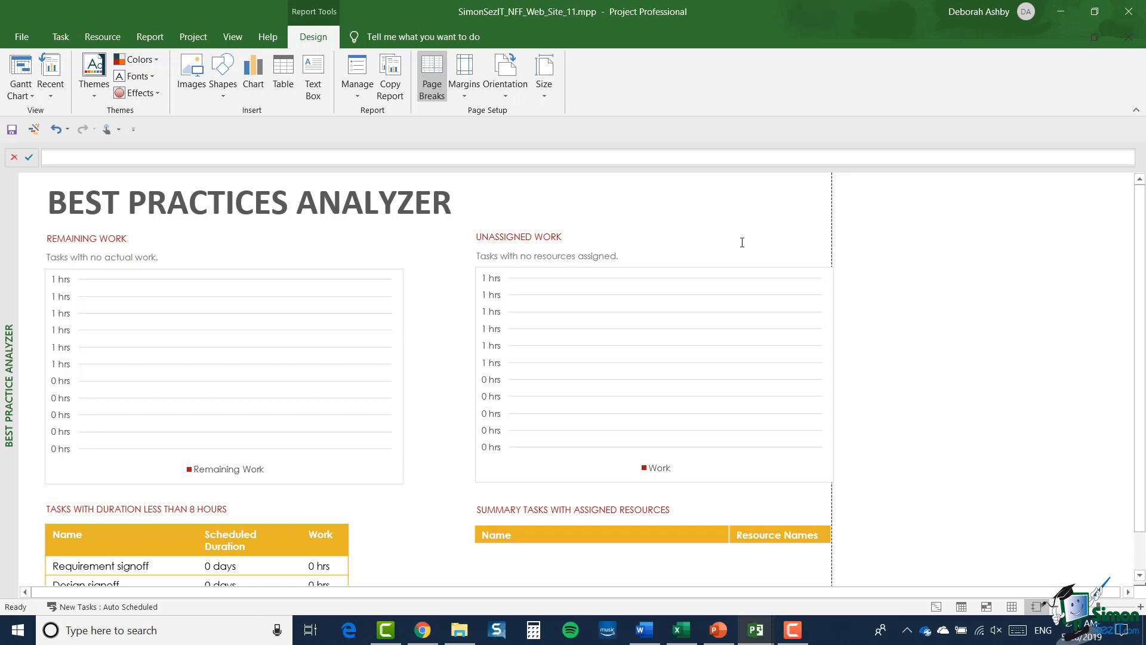
Rename the report to the author's initials followed by 'Best Practice Analyzer'
left_click(360, 91)
left_click(369, 113)
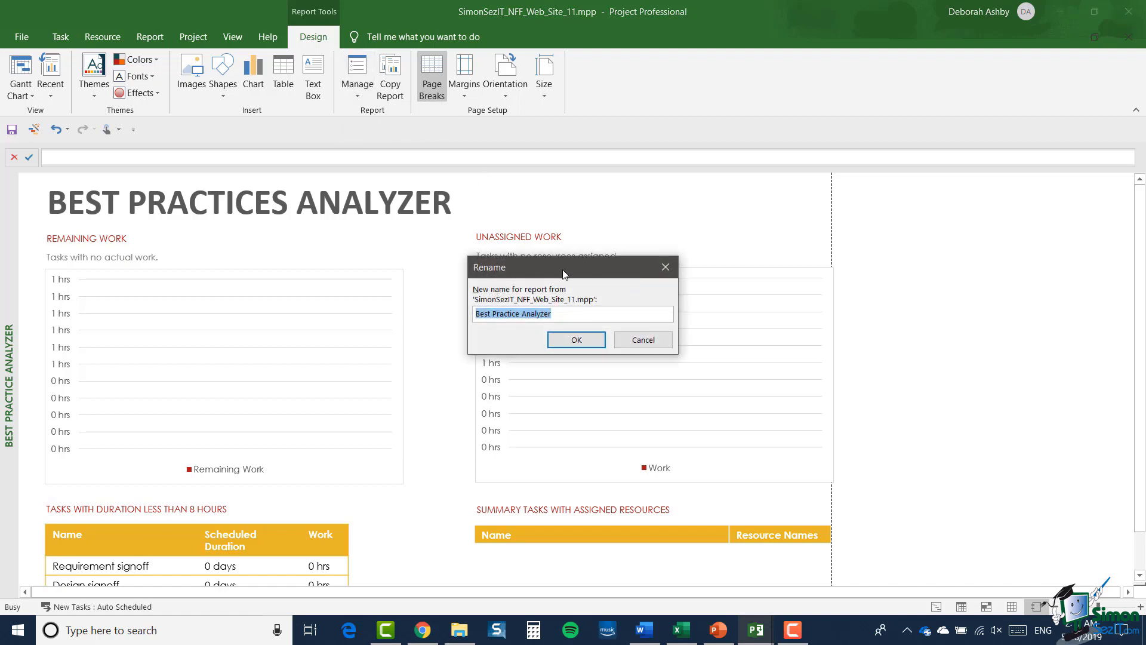
left_click_drag(560, 270, 530, 262)
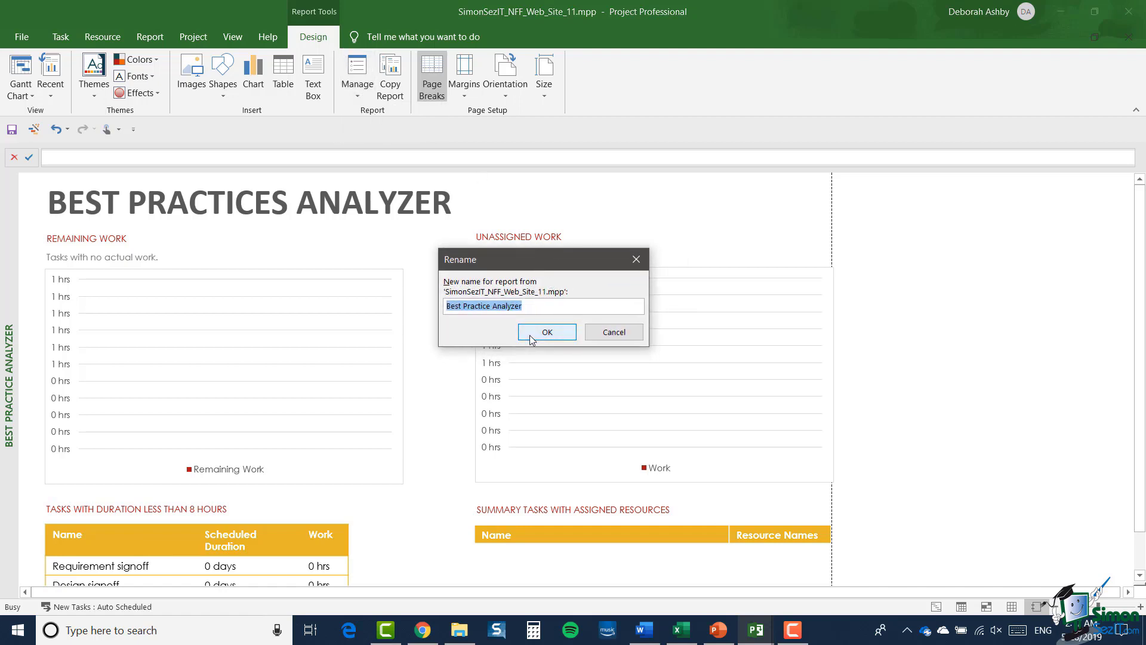
type("DA Be")
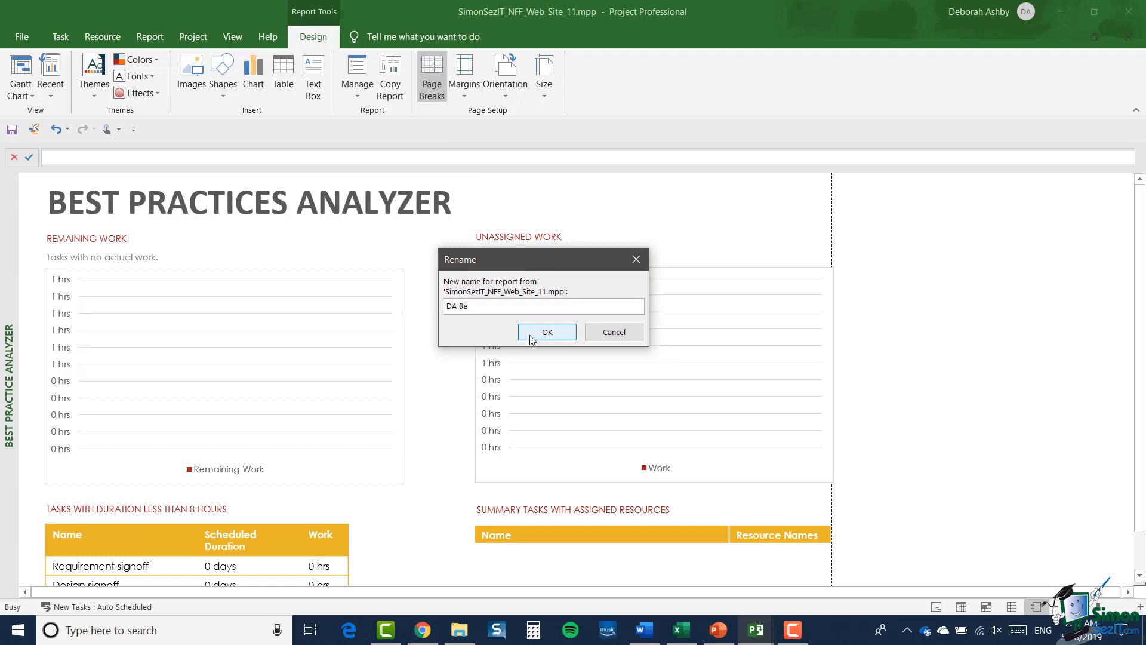
type("st Practice Analyzer")
left_click(531, 335)
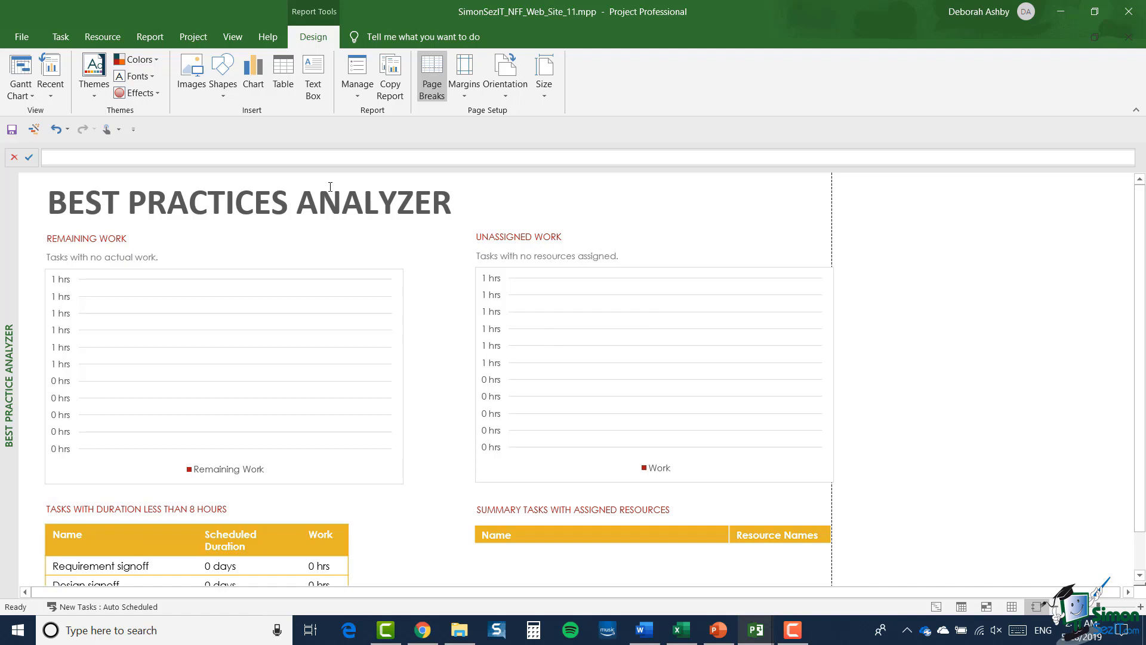
Check the Report tab's Custom list for the renamed report, then close the list
left_click(154, 40)
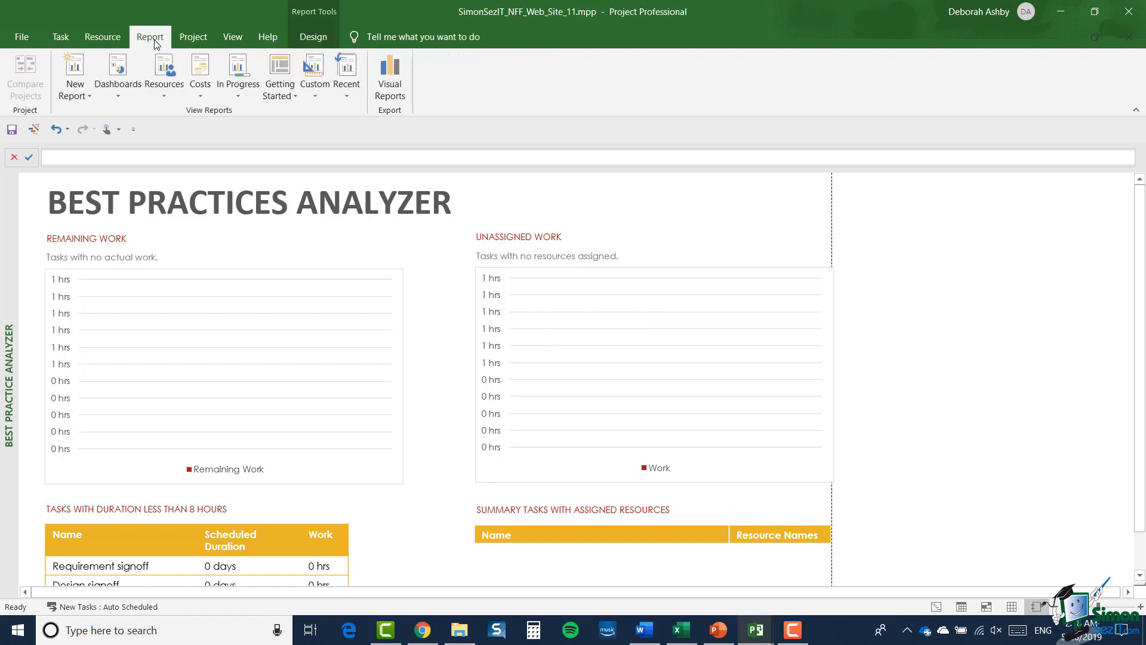
left_click(321, 94)
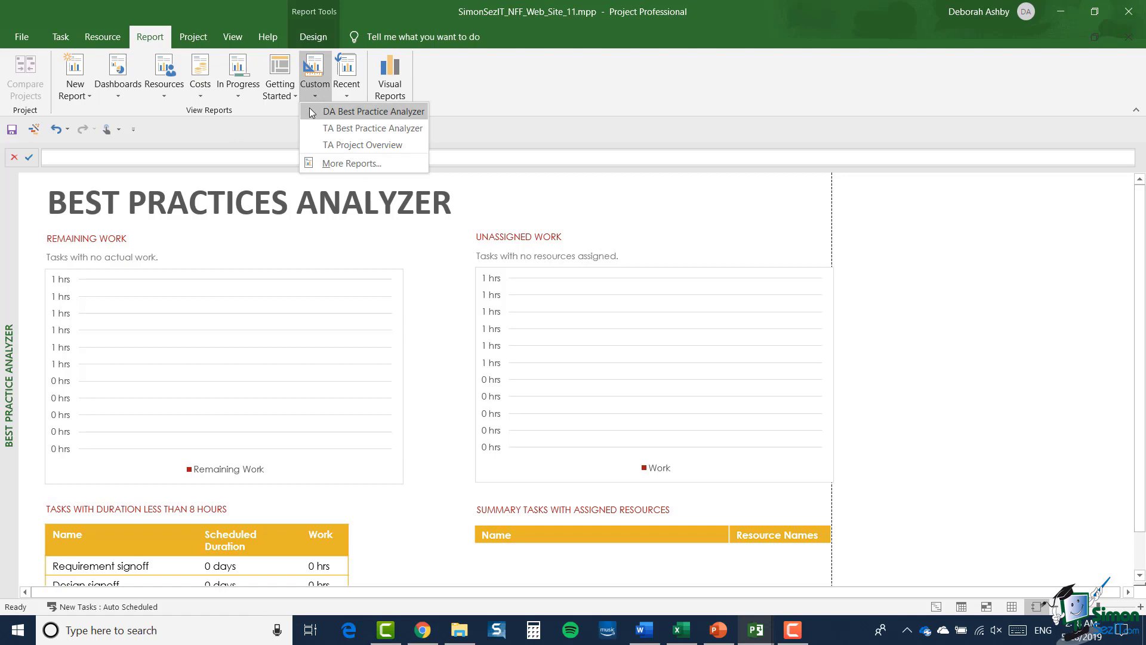
left_click(367, 110)
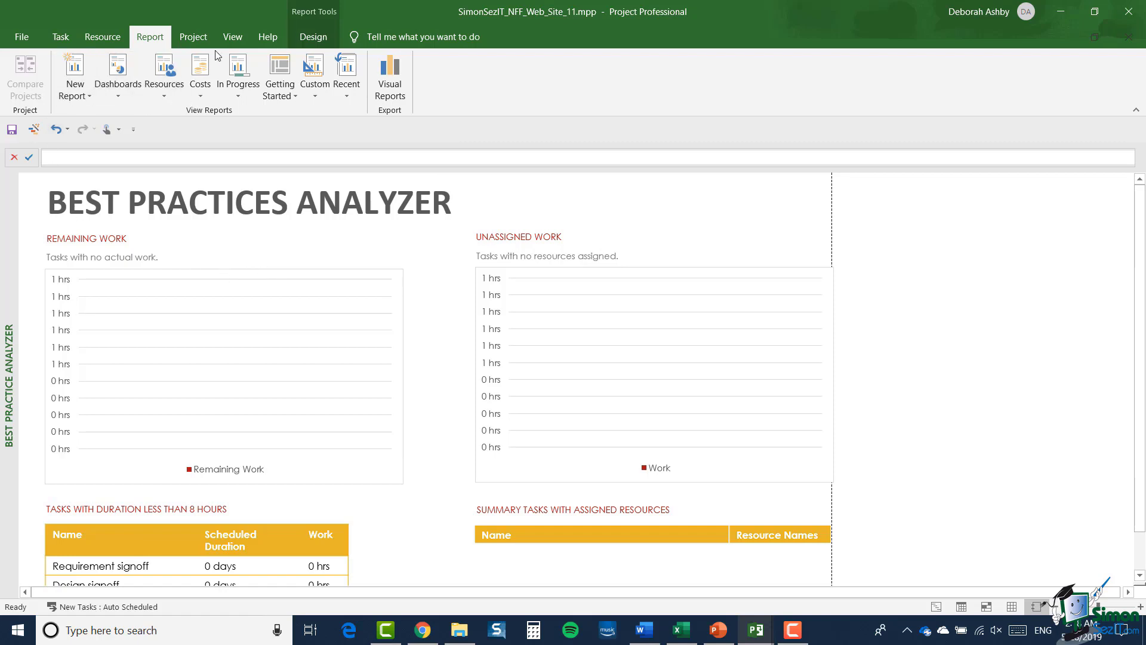
Try the Office theme on the report, then apply the Facet theme instead
left_click(314, 36)
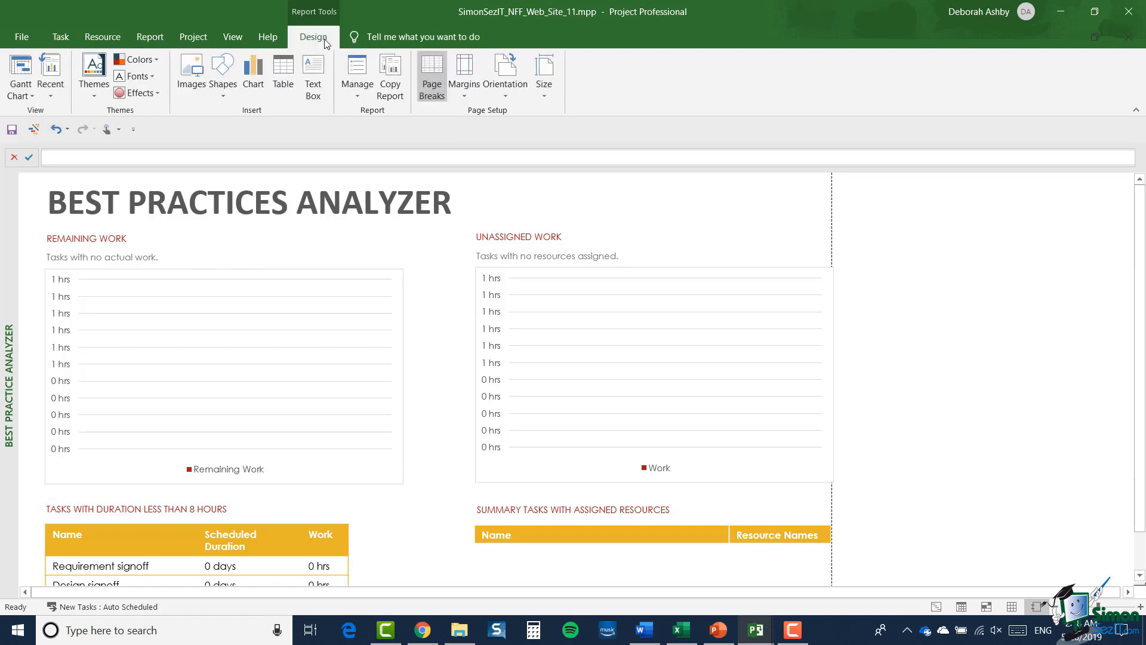
left_click(94, 94)
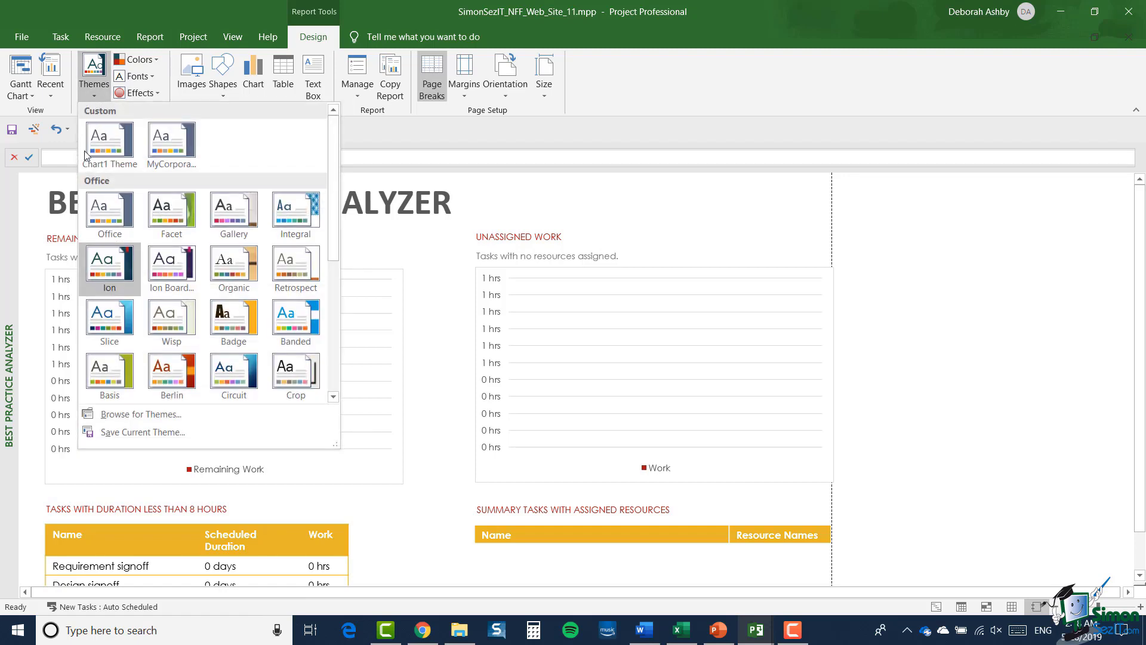
left_click(105, 217)
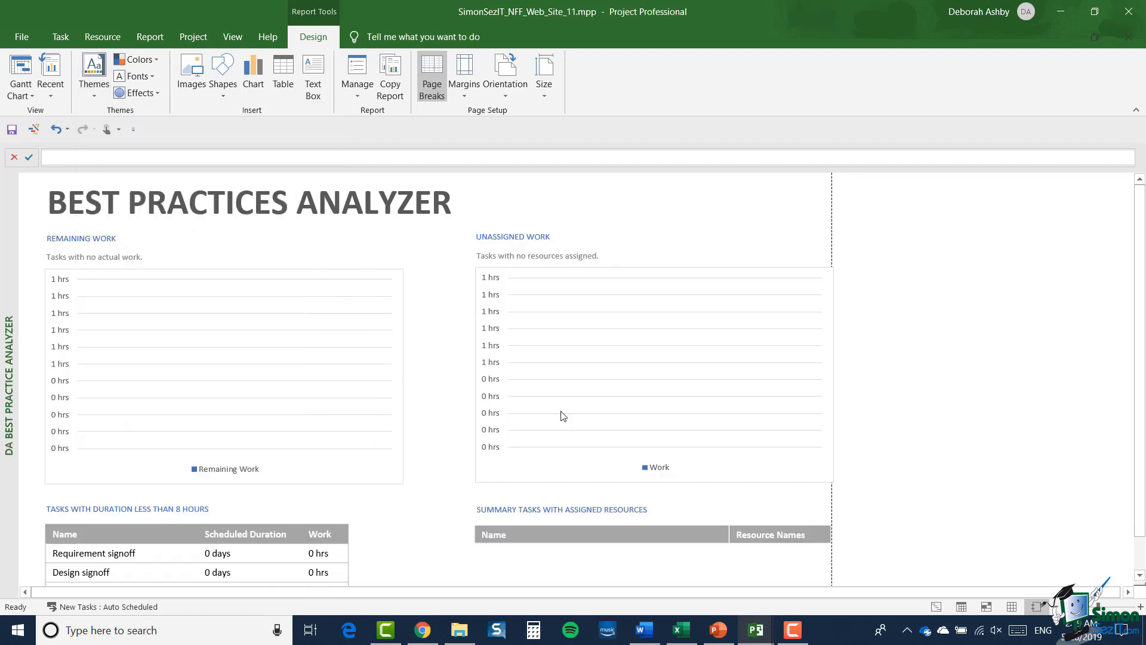
left_click(100, 94)
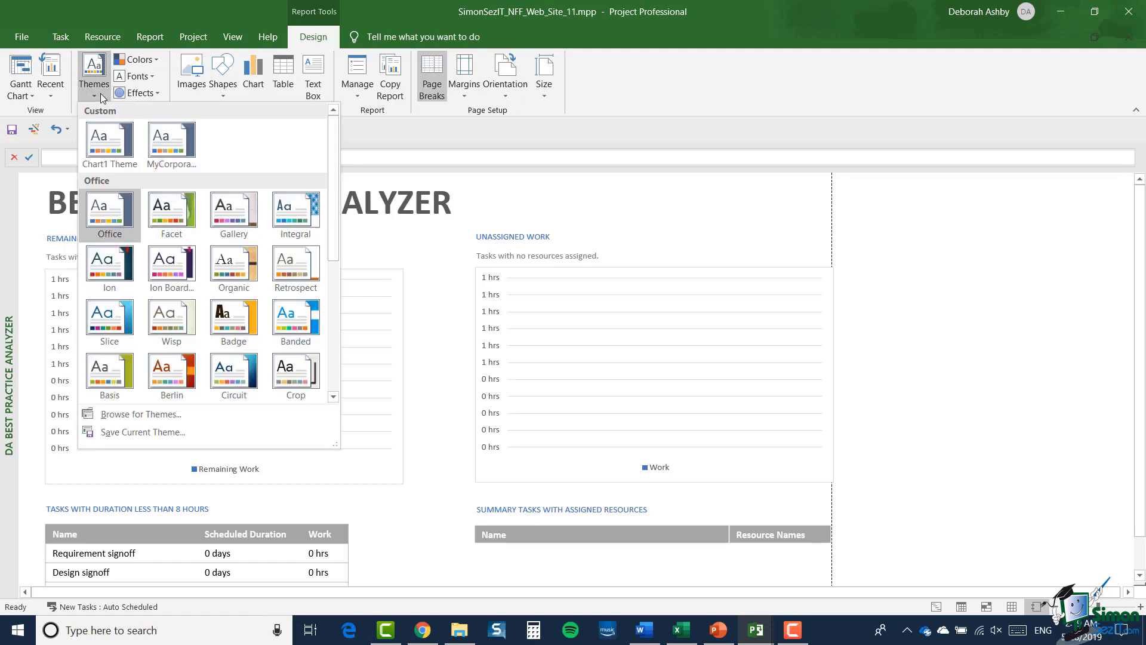
left_click(163, 210)
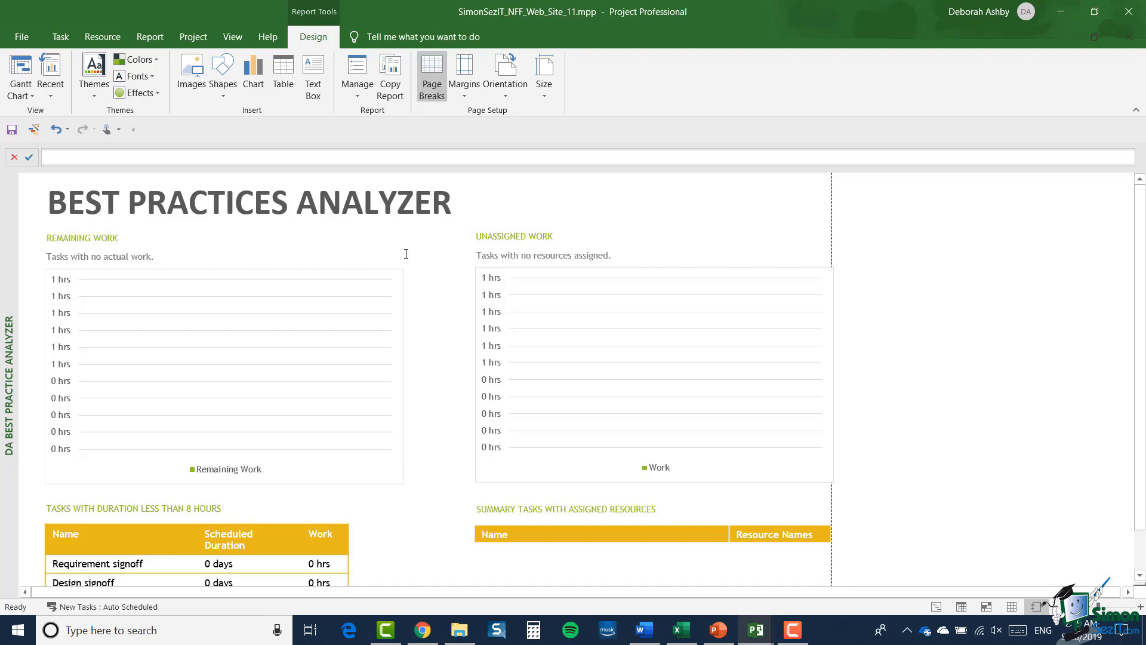
Fill the title box with Gold, Accent 3, Lighter 80% and shorten it to 0.63"
left_click(246, 208)
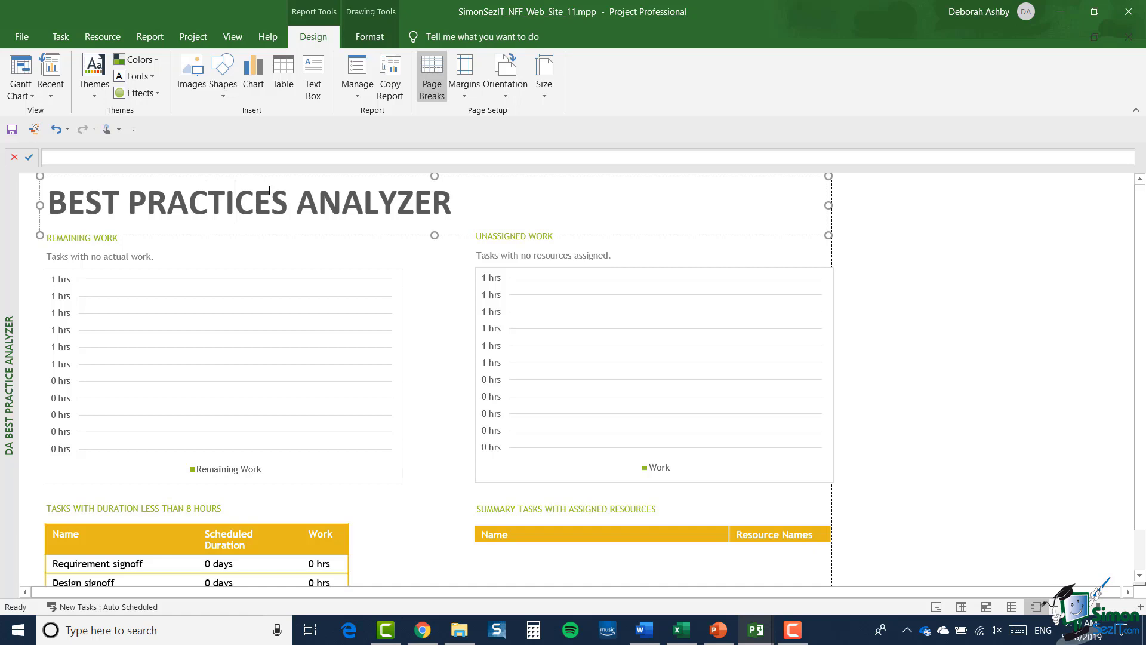
left_click(365, 39)
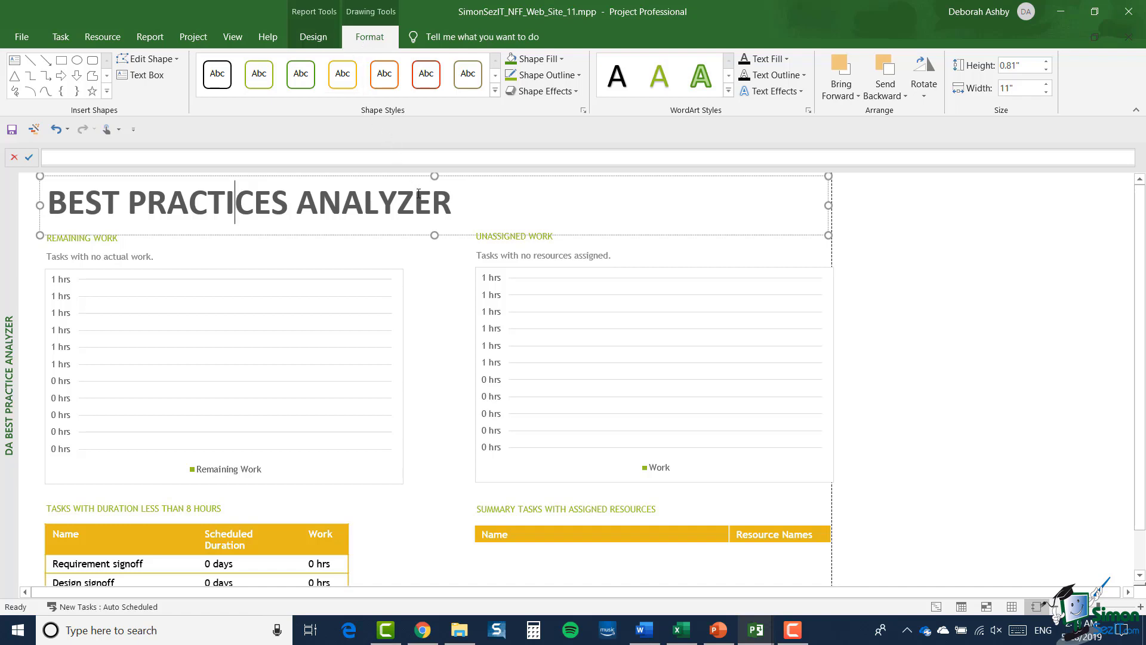
left_click(561, 59)
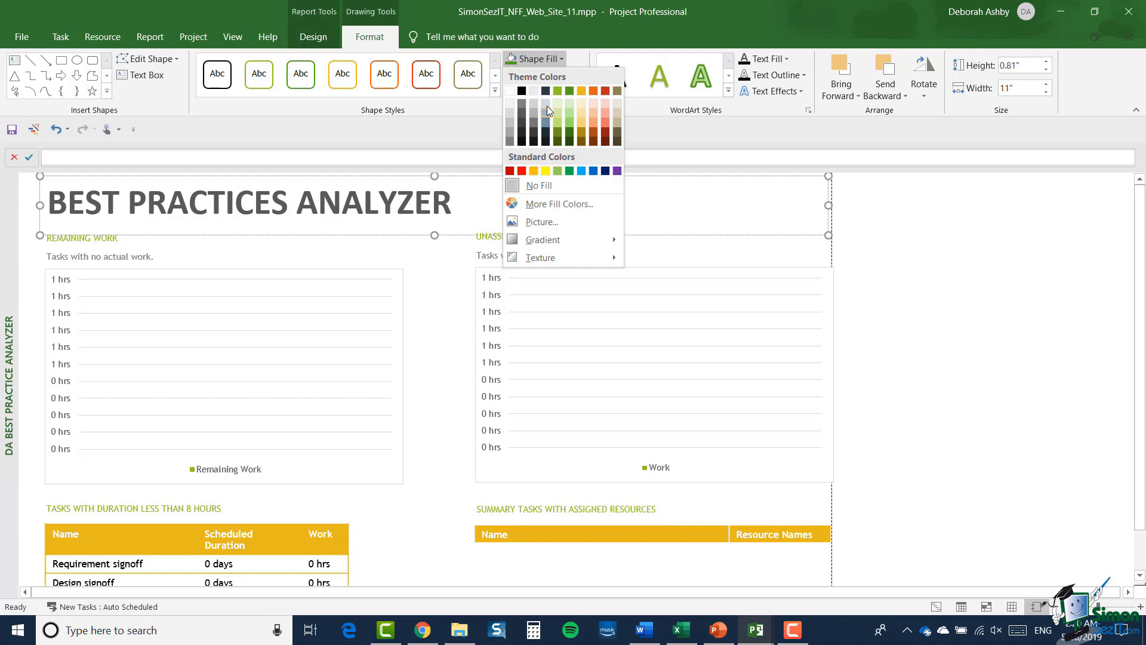
left_click(581, 104)
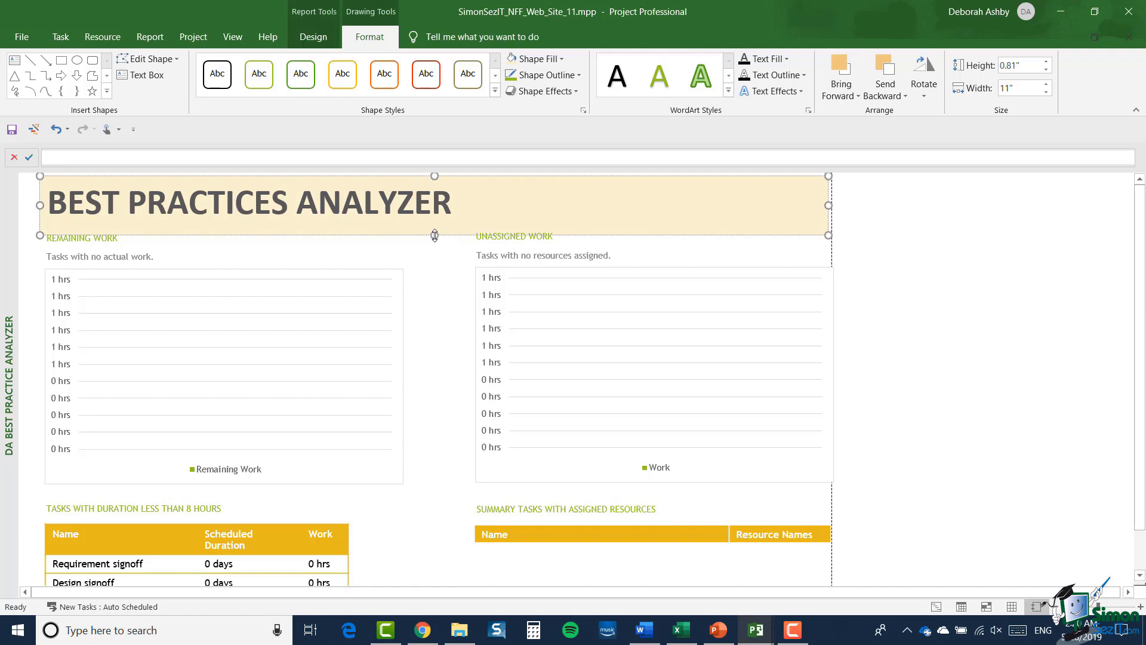
left_click_drag(434, 234, 434, 223)
left_click_drag(434, 179, 435, 178)
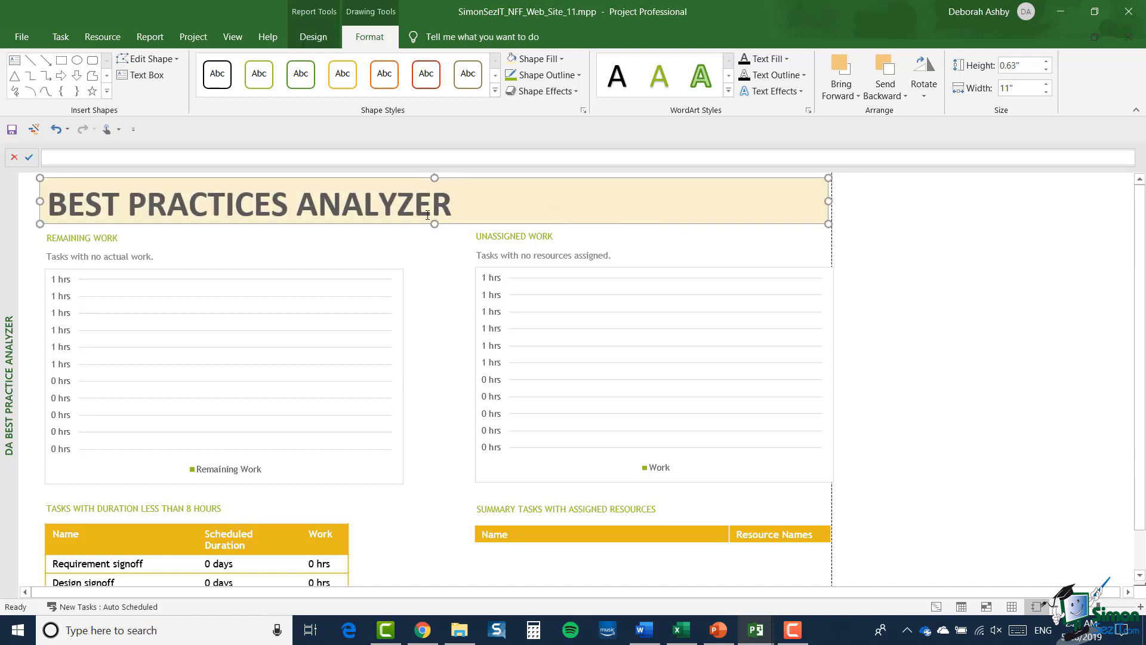
Colour the BEST PRACTICES ANALYZER title text Gold, Accent 3, Darker 25%, then reselect it
left_click(396, 205)
left_click_drag(471, 204, 50, 199)
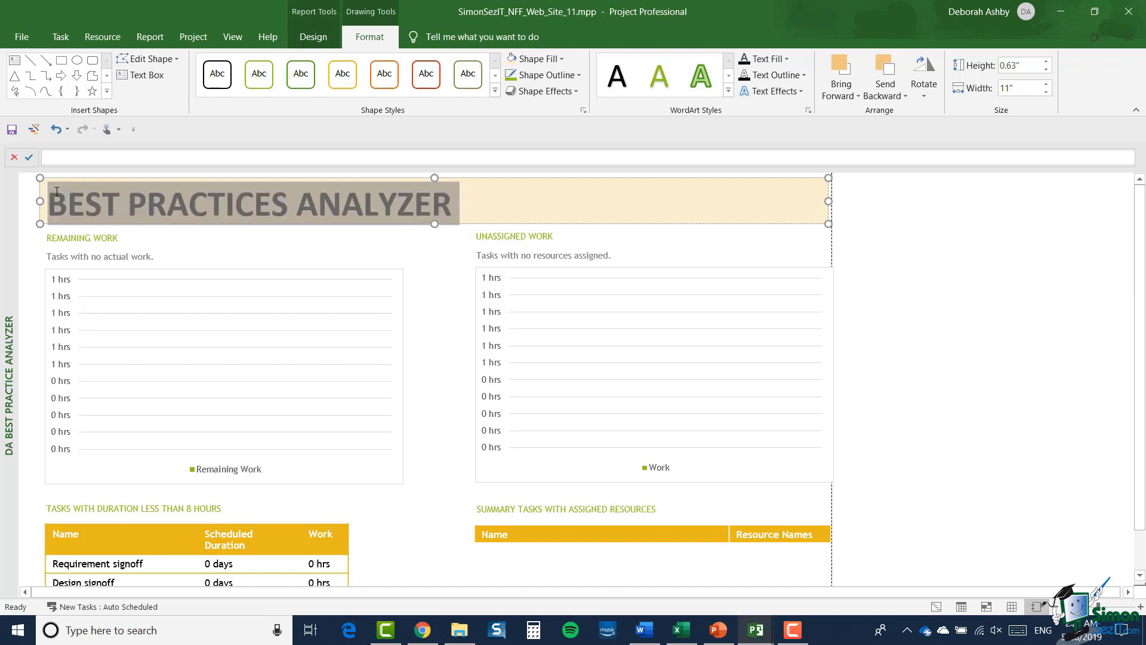
left_click(785, 59)
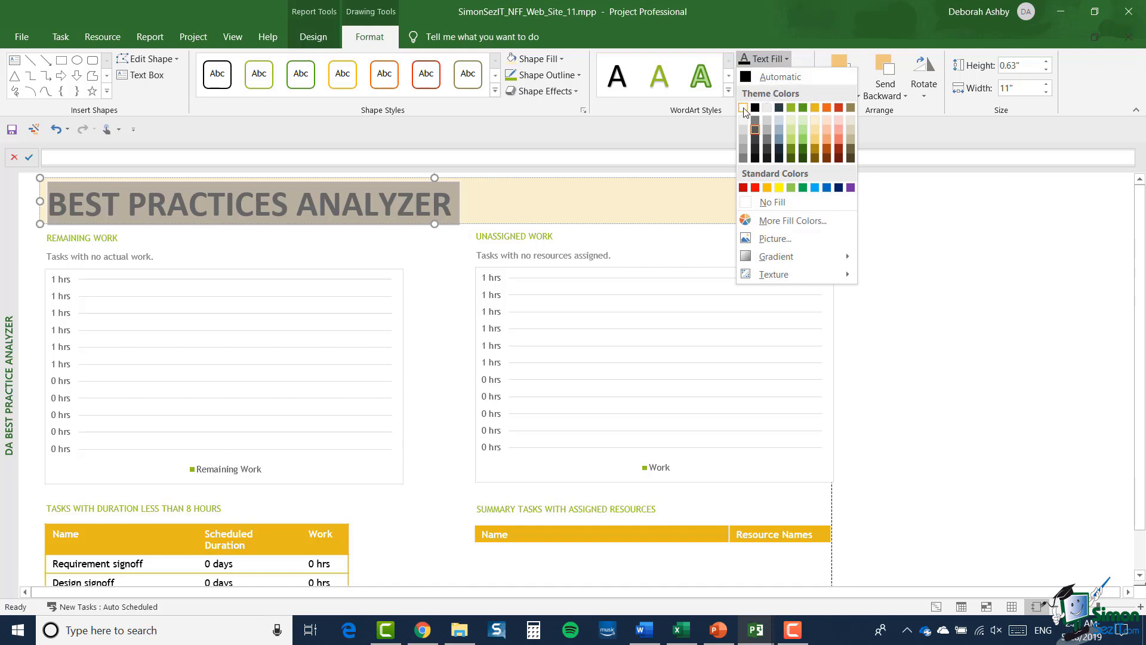
left_click(816, 154)
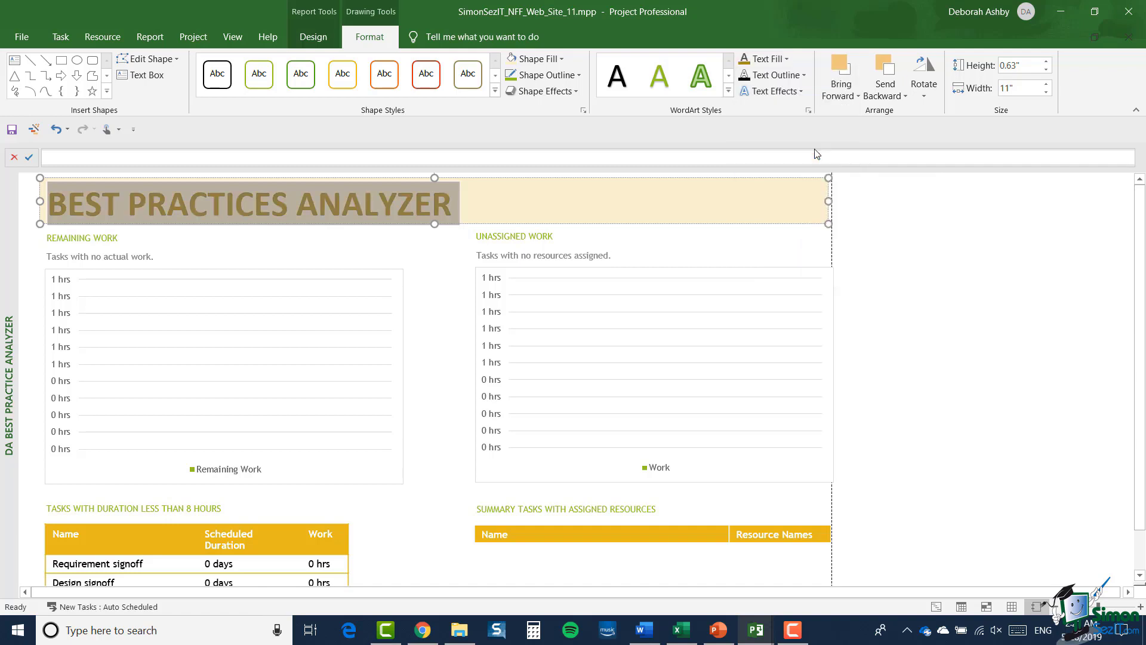
left_click(907, 260)
left_click(460, 203)
left_click_drag(460, 203, 73, 202)
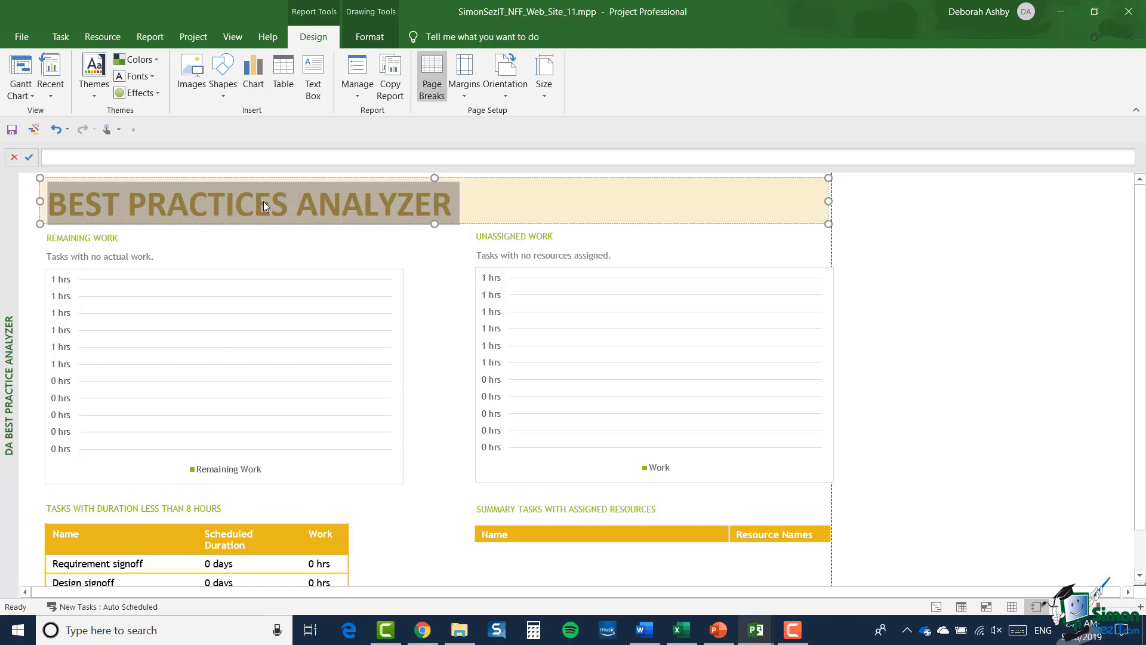
Set the title's paragraph alignment to Centered
right_click(297, 203)
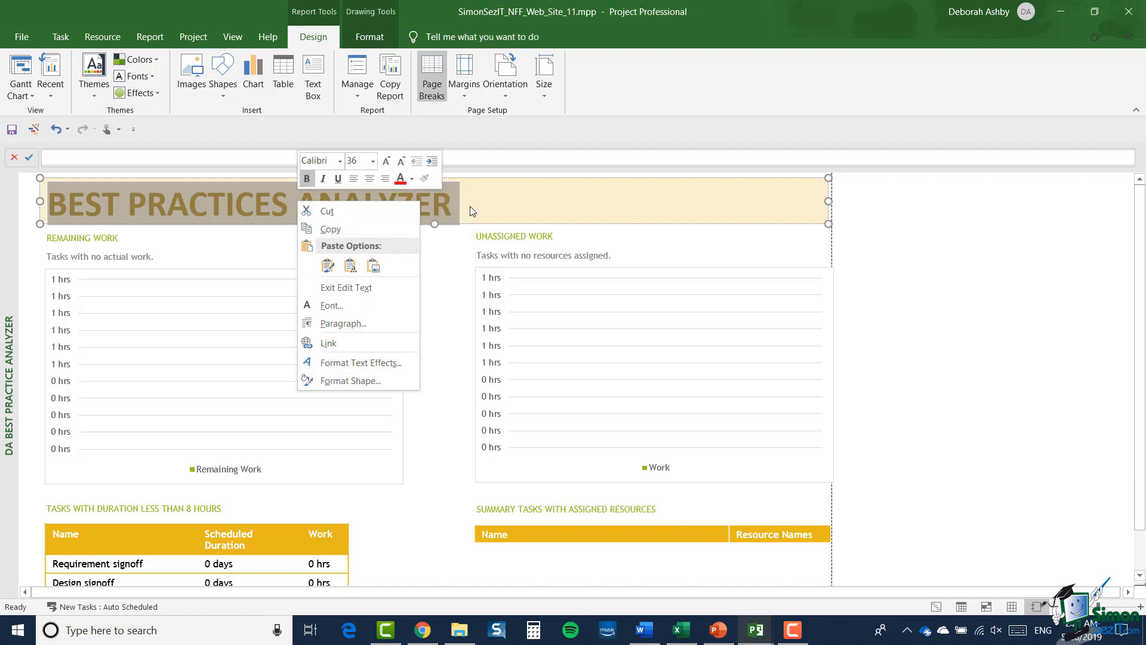
left_click(331, 324)
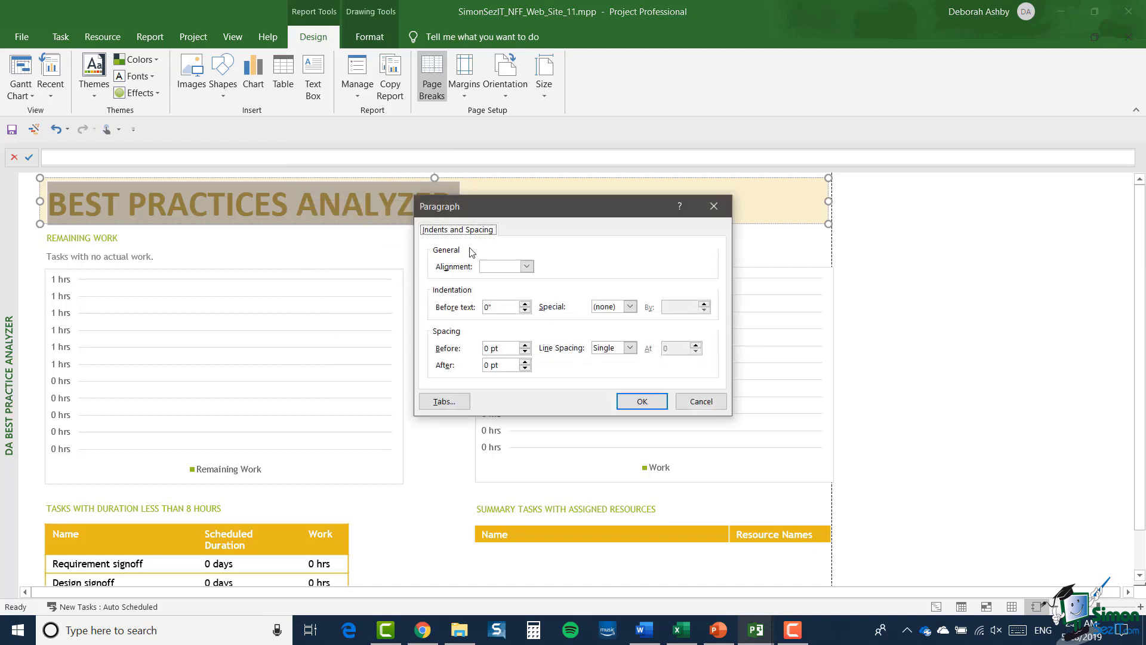
left_click(525, 268)
left_click(512, 293)
left_click(641, 401)
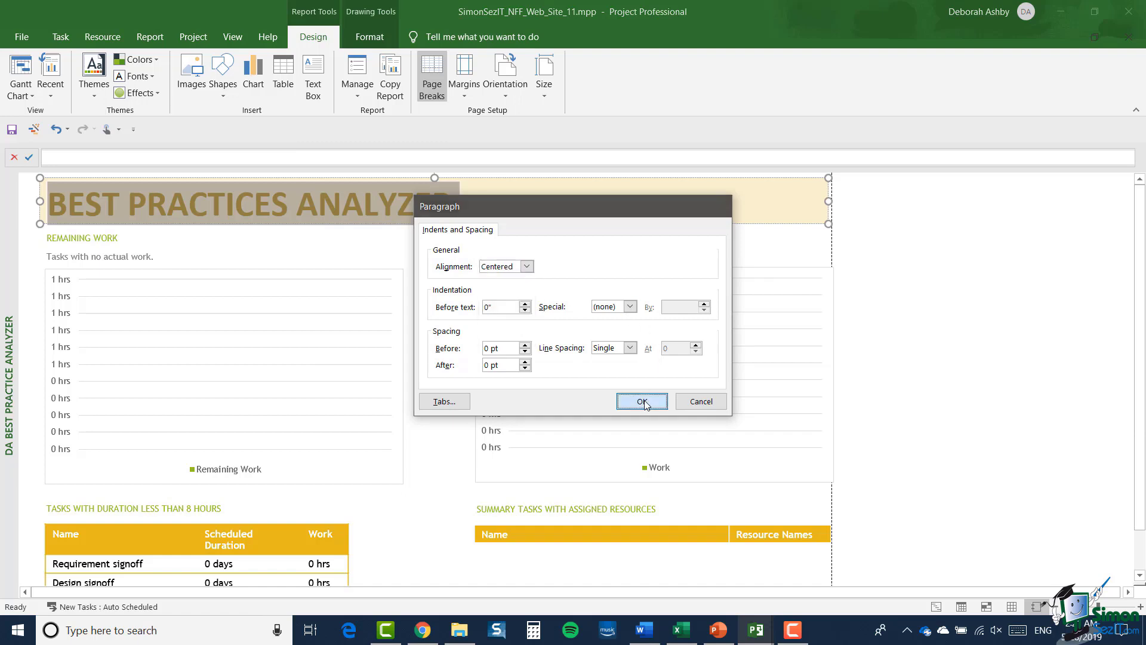
left_click(893, 332)
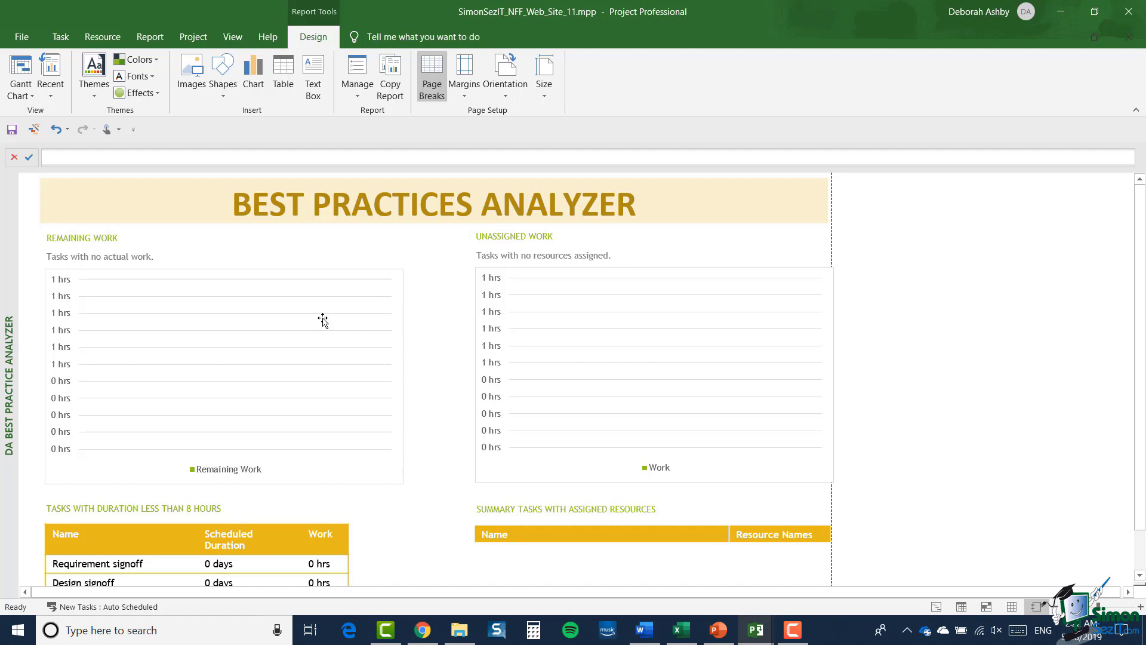
Select the Remaining Work chart and switch its Field List from Tasks to Resources
left_click(331, 289)
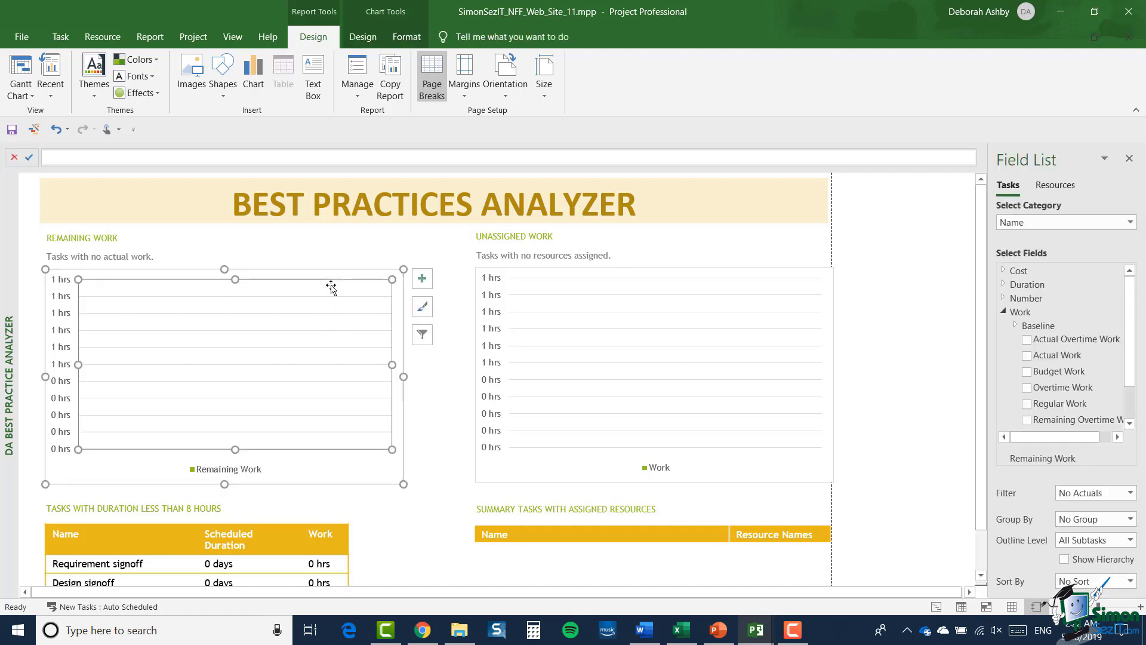
left_click(363, 41)
left_click(408, 37)
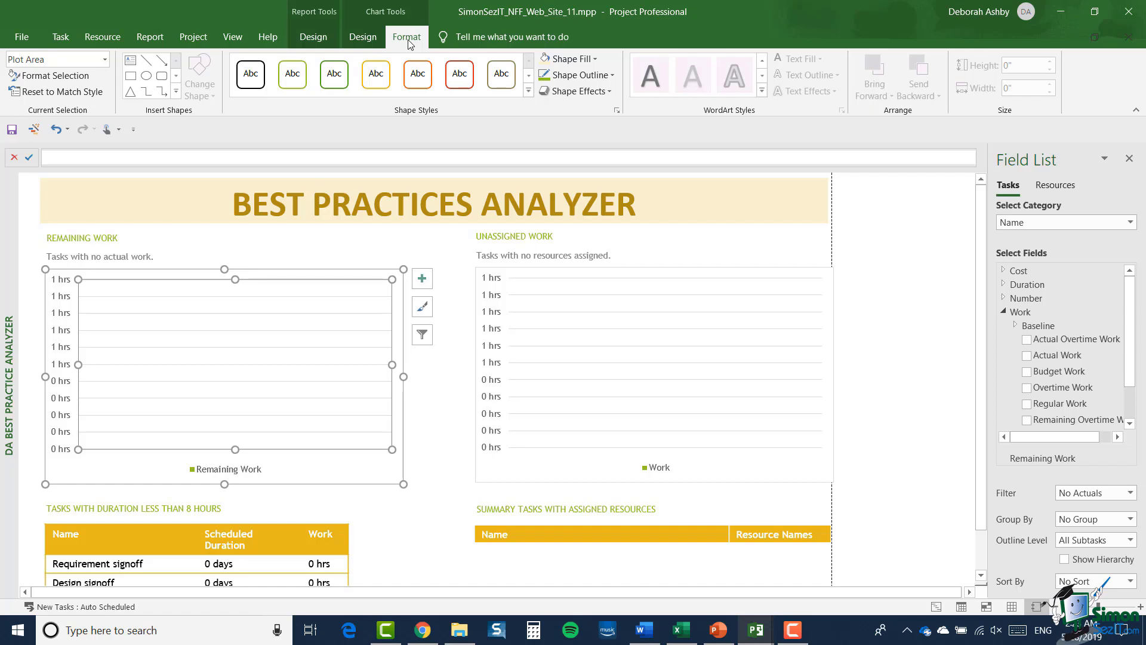
scroll(1132, 337, "down", 1)
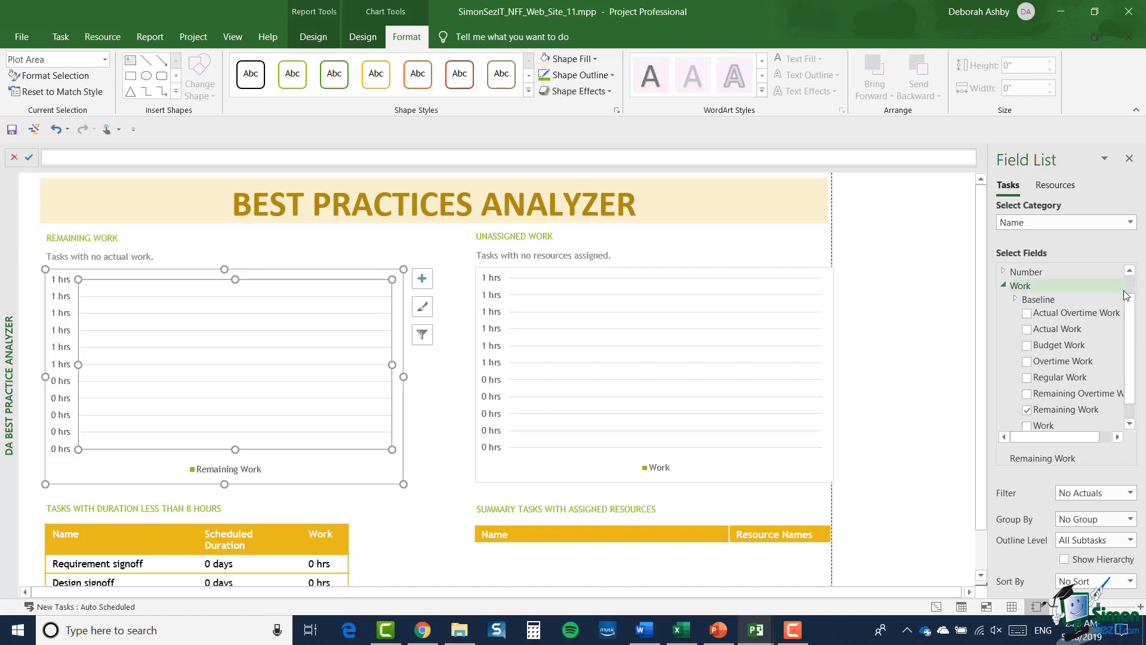
left_click_drag(1133, 330, 1132, 307)
left_click(1055, 185)
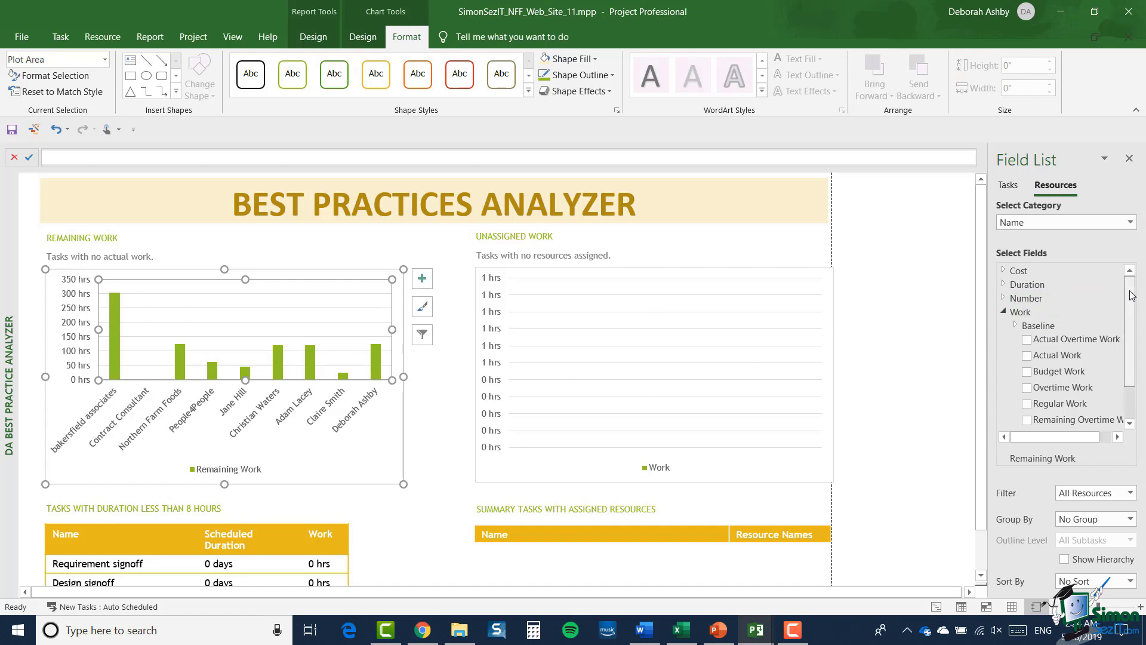
Try plotting Budget Work by resource, then restore Remaining Work as the plotted field
left_click_drag(1132, 296, 1132, 344)
left_click(1027, 389)
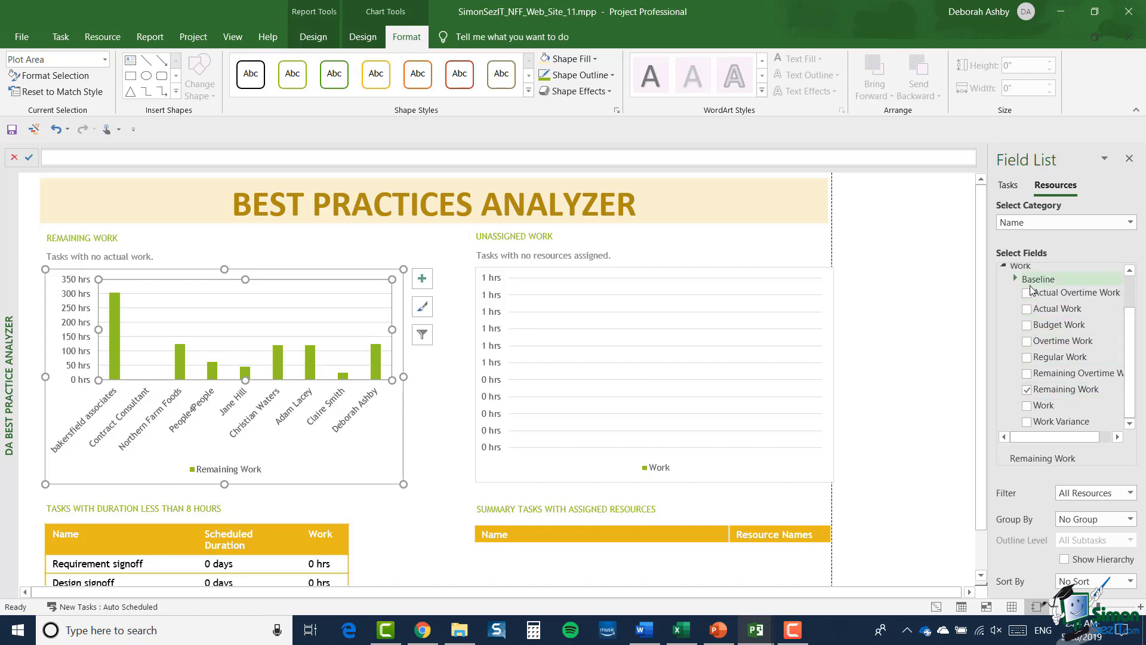
left_click(1027, 390)
left_click(1026, 342)
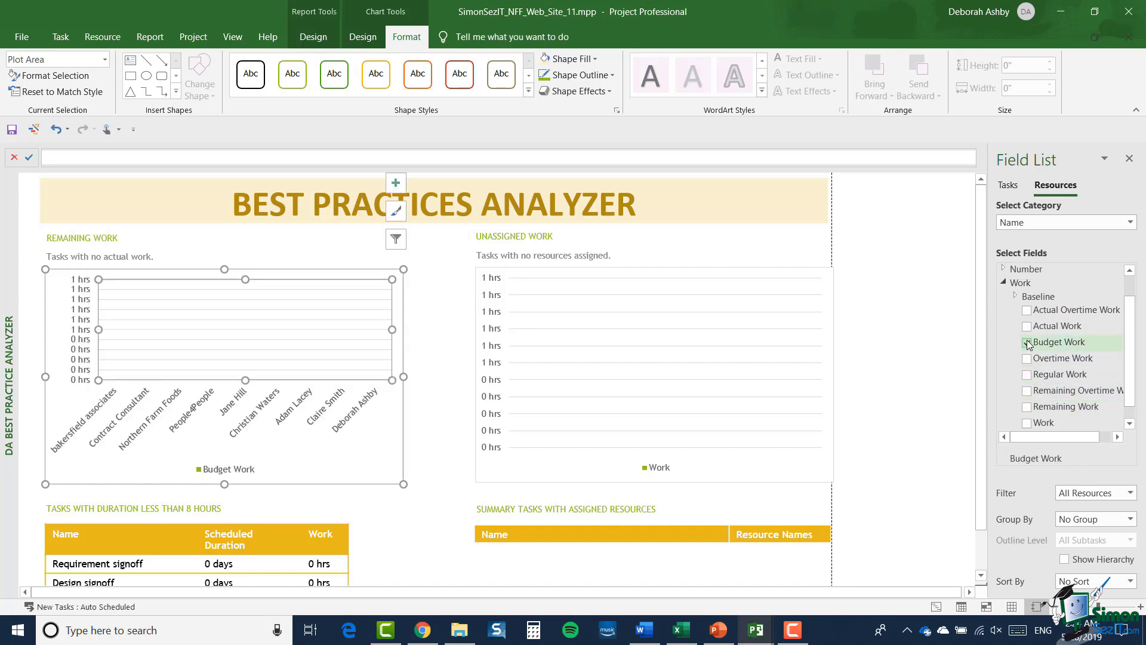
left_click(1026, 342)
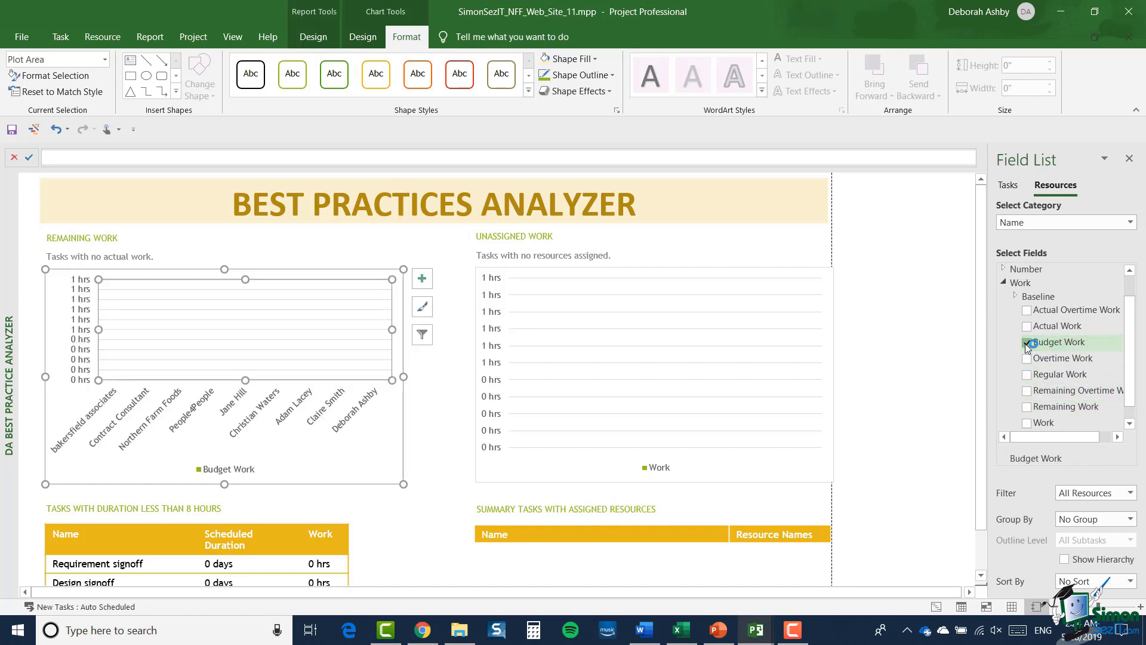
left_click(1027, 406)
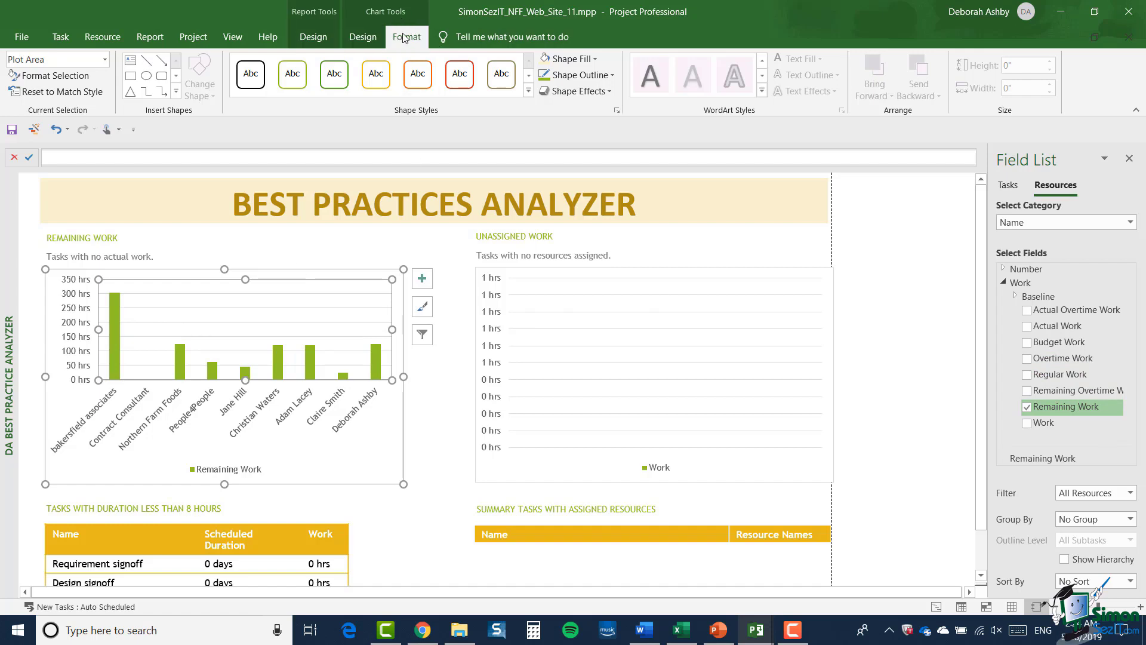
Select the Unassigned Work chart and scroll its Tasks fields to find the checked Work field
left_click(117, 322)
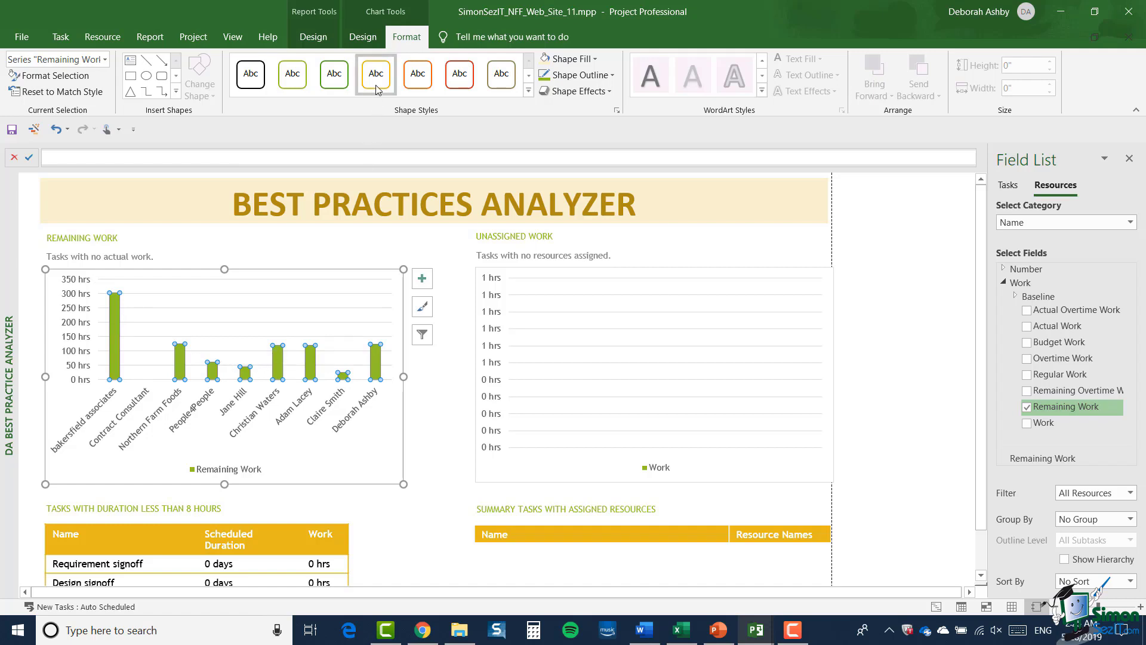
left_click(611, 289)
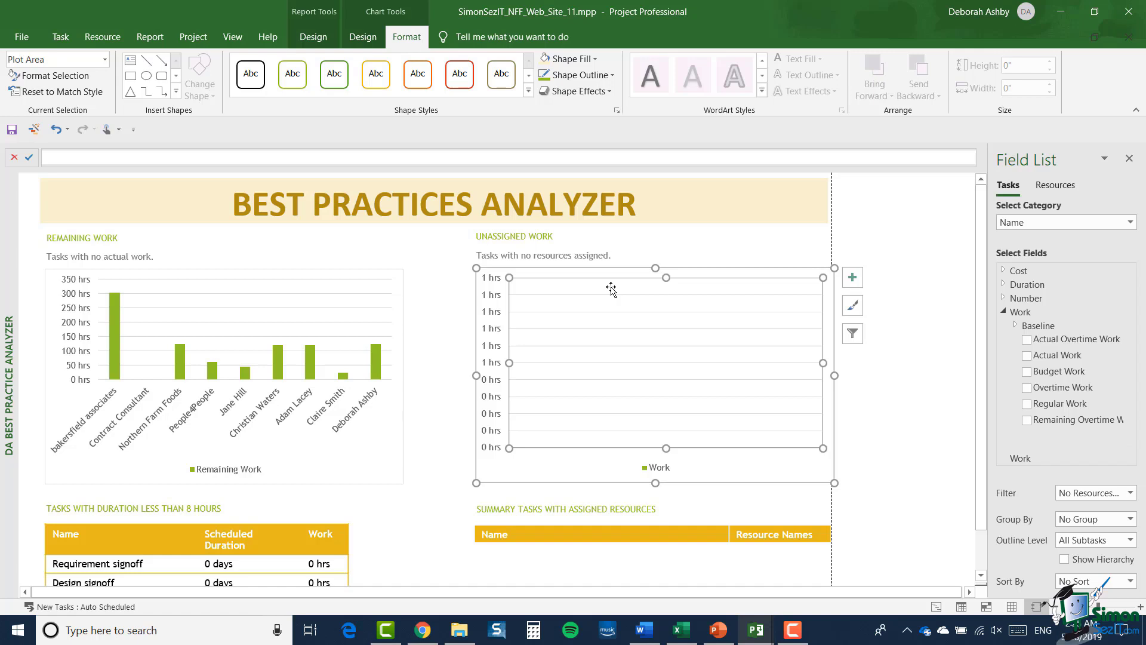
scroll(995, 389, "down", 1)
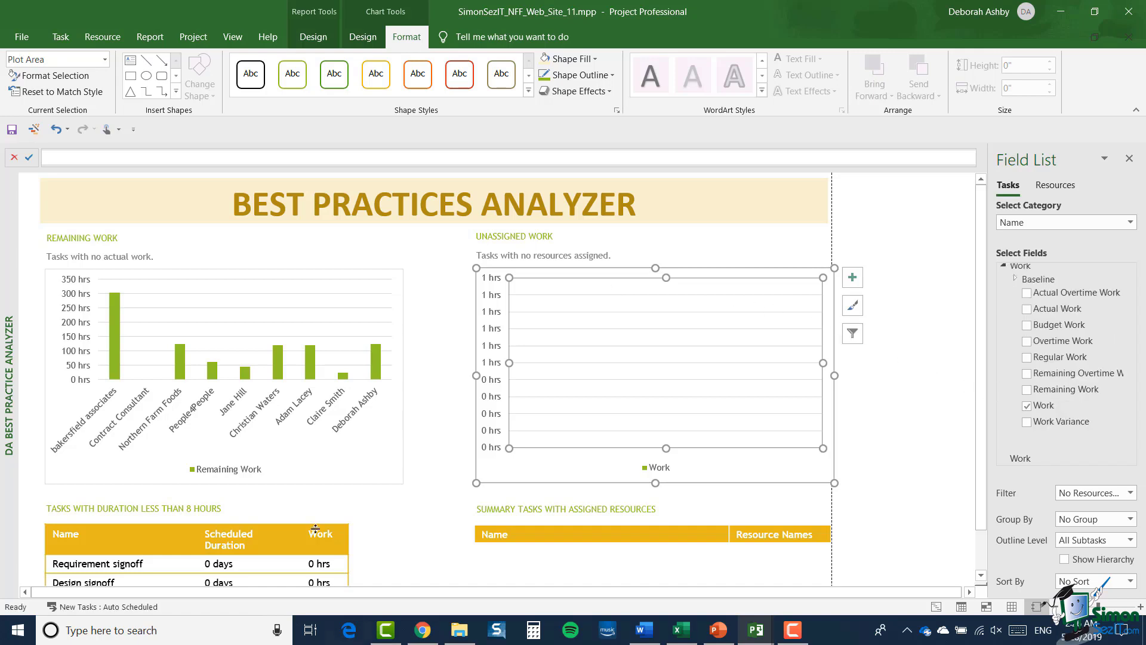
scroll(345, 506, "down", 1)
scroll(344, 507, "down", 1)
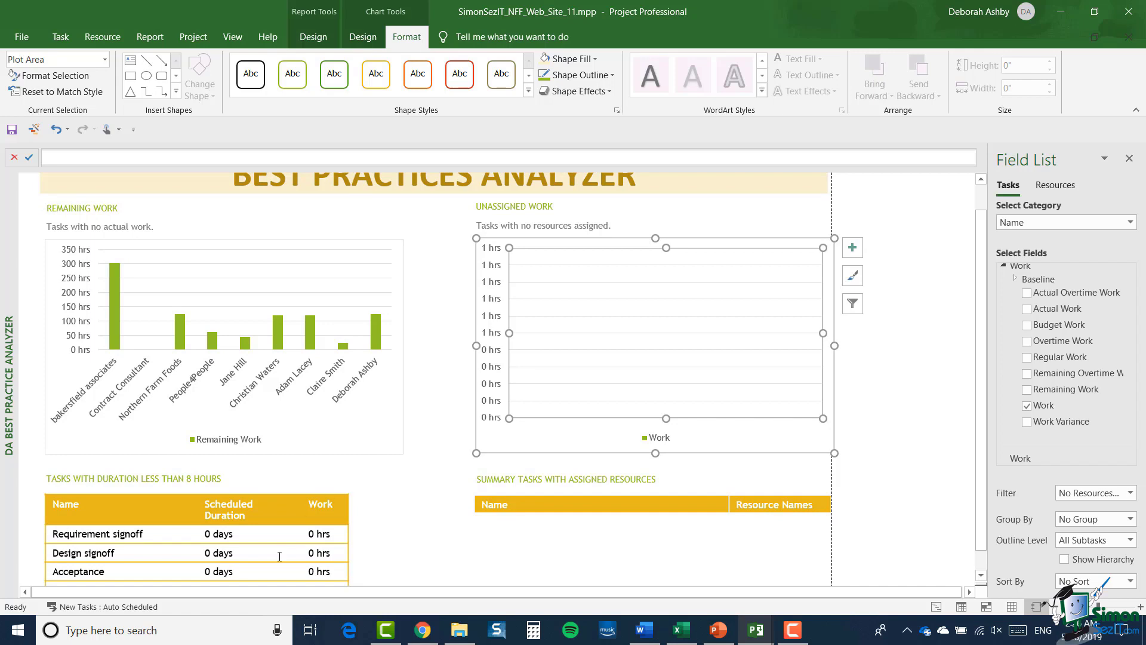
Select the Tasks With Duration Less Than 8 Hours table and review its Name, Scheduled Duration, Work fields
left_click(289, 514)
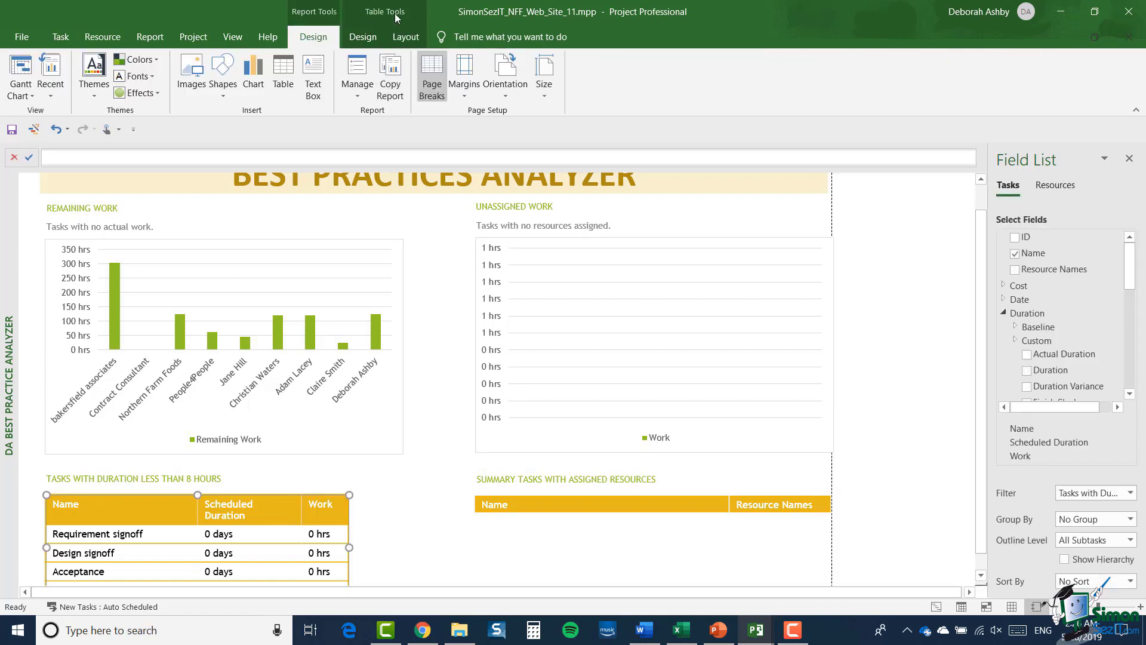
left_click(358, 38)
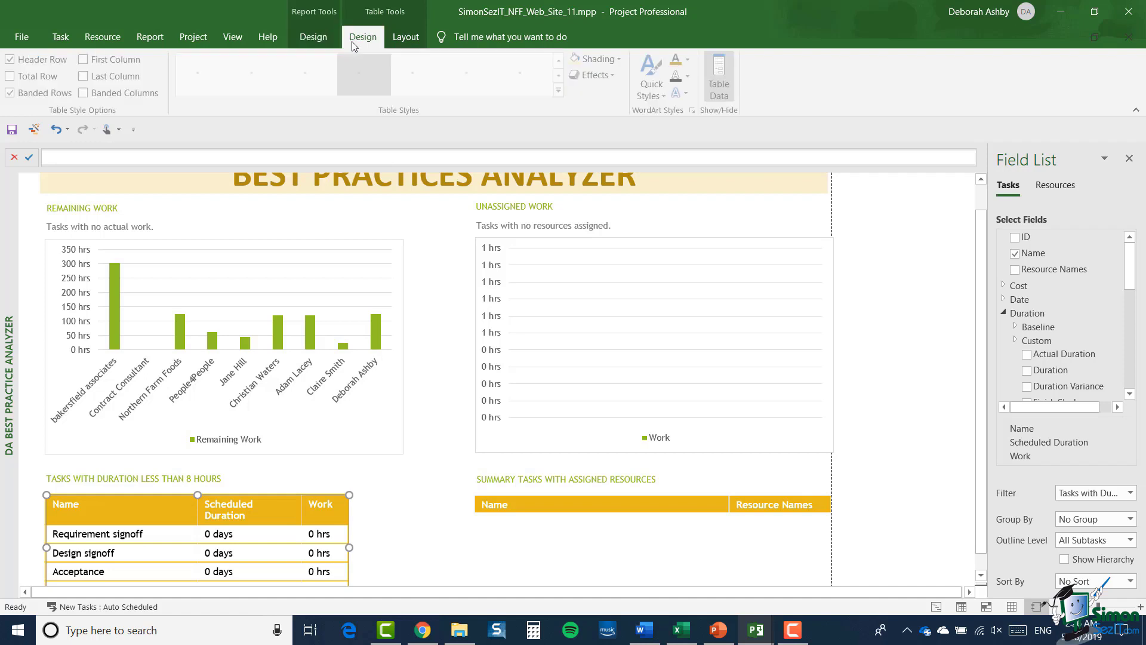
left_click(397, 39)
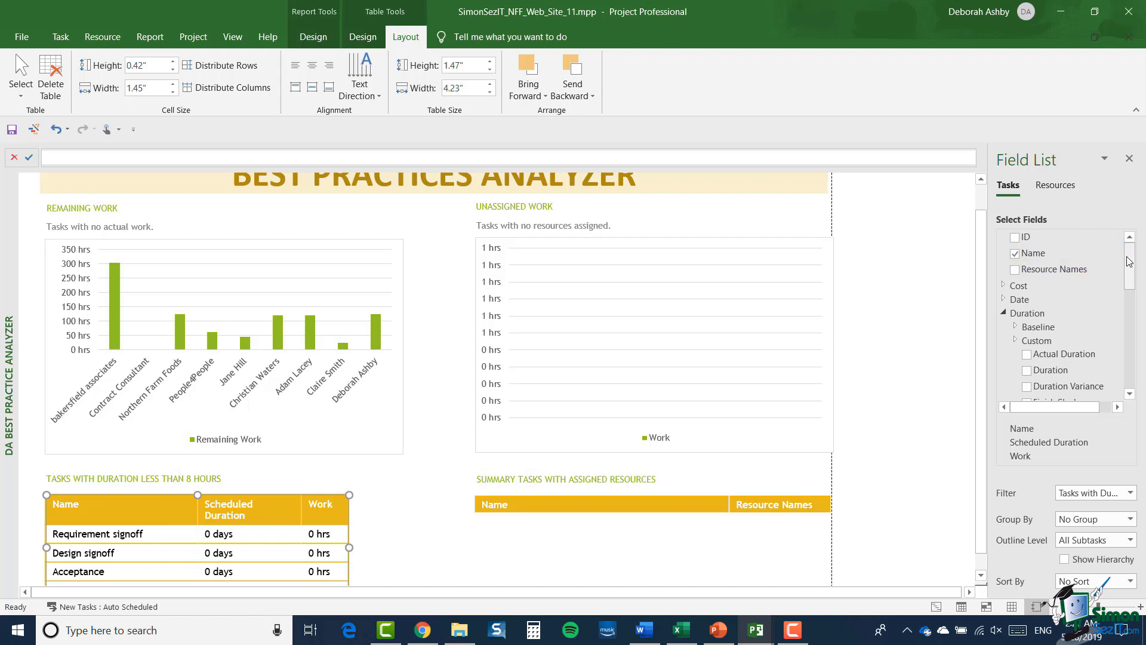
left_click_drag(1130, 264, 1129, 318)
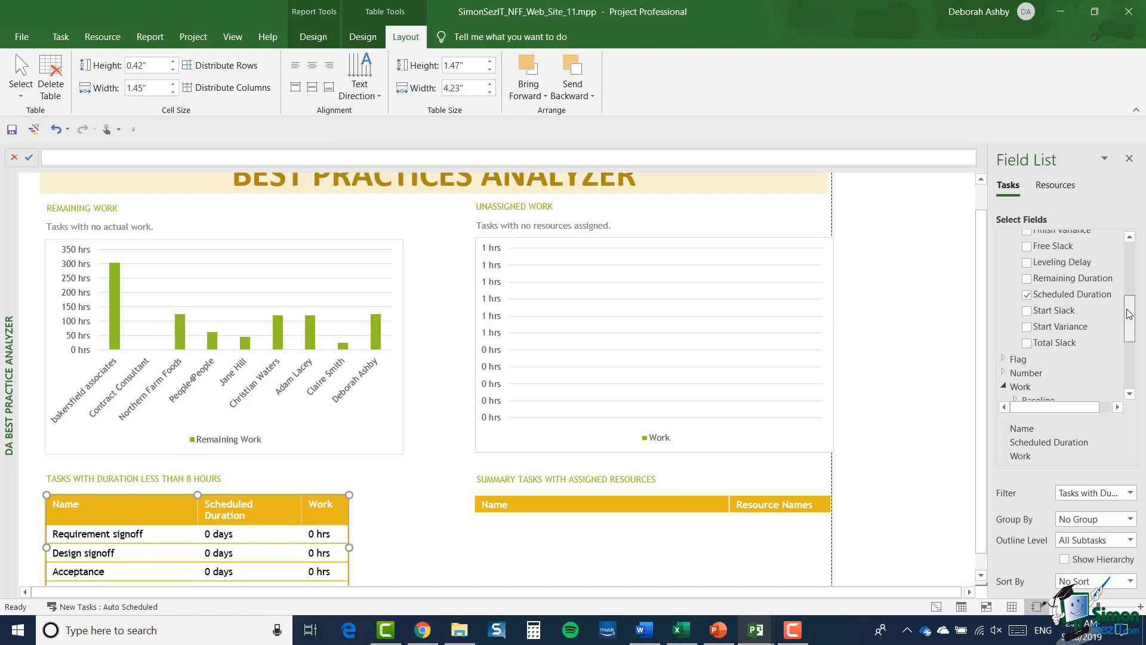